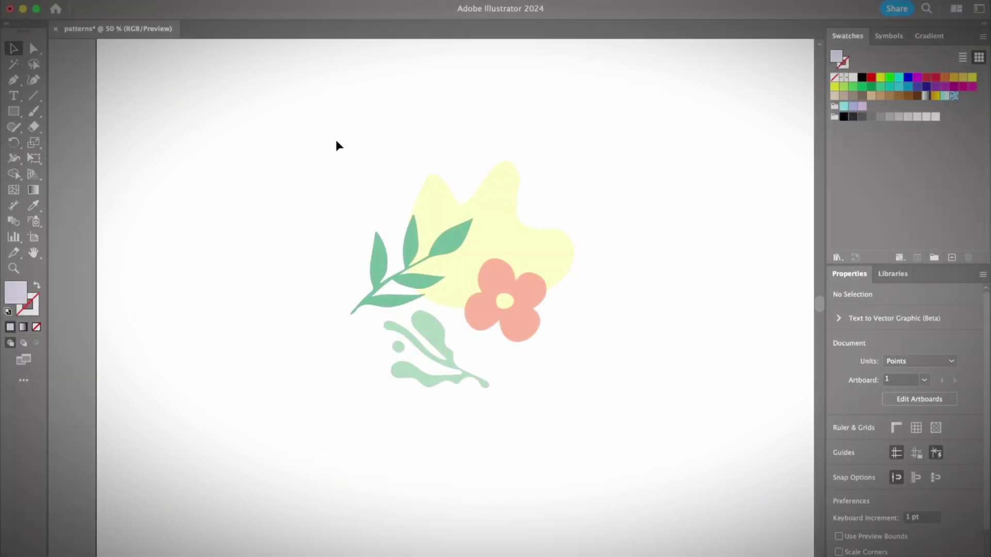
Marquee-select the green leaves, coral flower and yellow blob of the floral artwork.
{"action": "left_click_drag", "start_coordinate": [336, 146], "coordinate": [613, 469]}
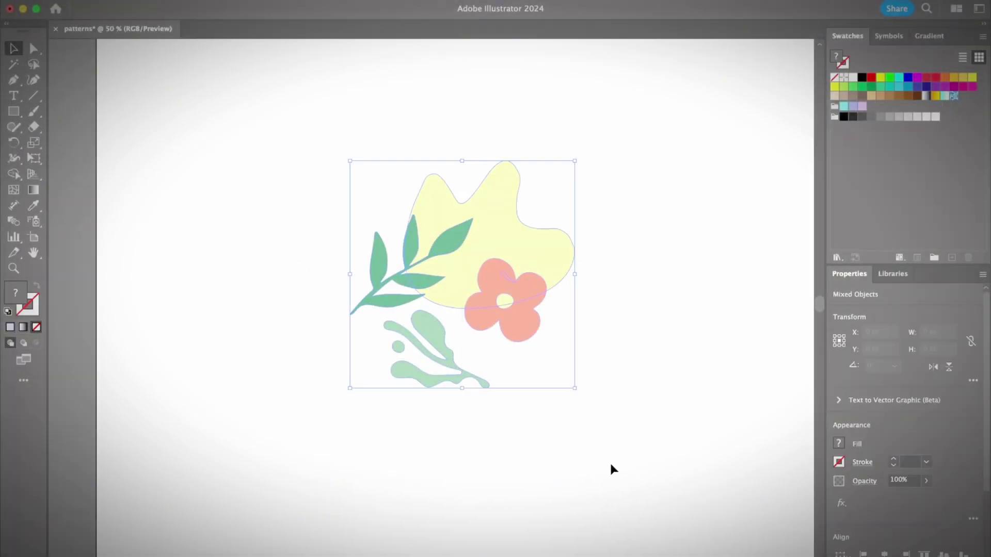
Reselect all the floral pieces and make a pattern from them via Object > Pattern > Make.
{"action": "left_click", "coordinate": [610, 445]}
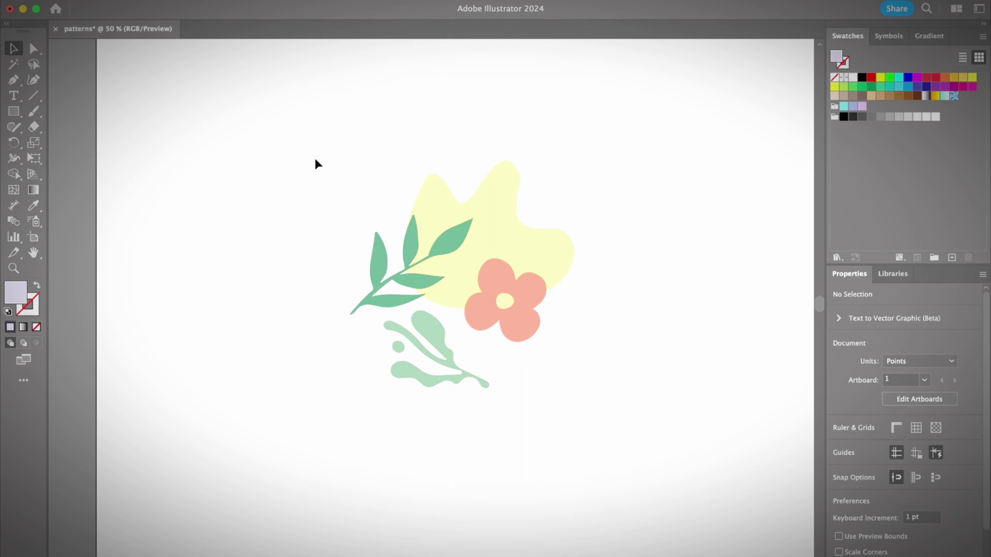
{"action": "left_click_drag", "start_coordinate": [315, 154], "coordinate": [668, 482]}
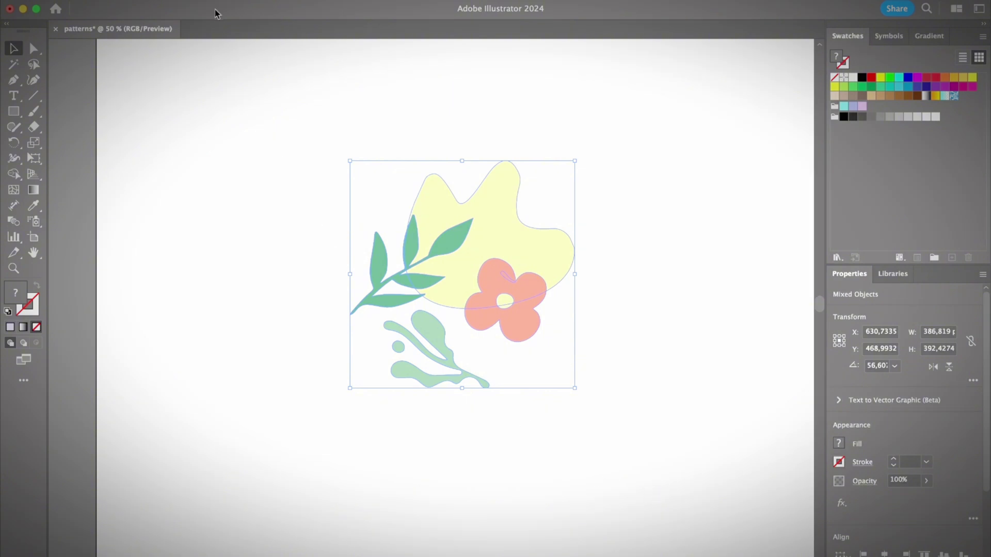
{"action": "left_click", "coordinate": [173, 2]}
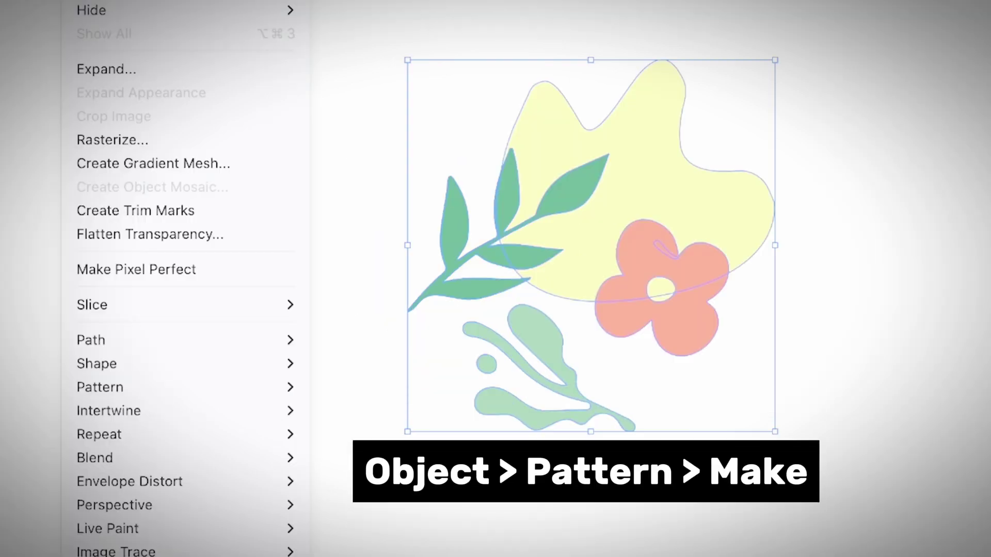
{"action": "mouse_move", "coordinate": [169, 389]}
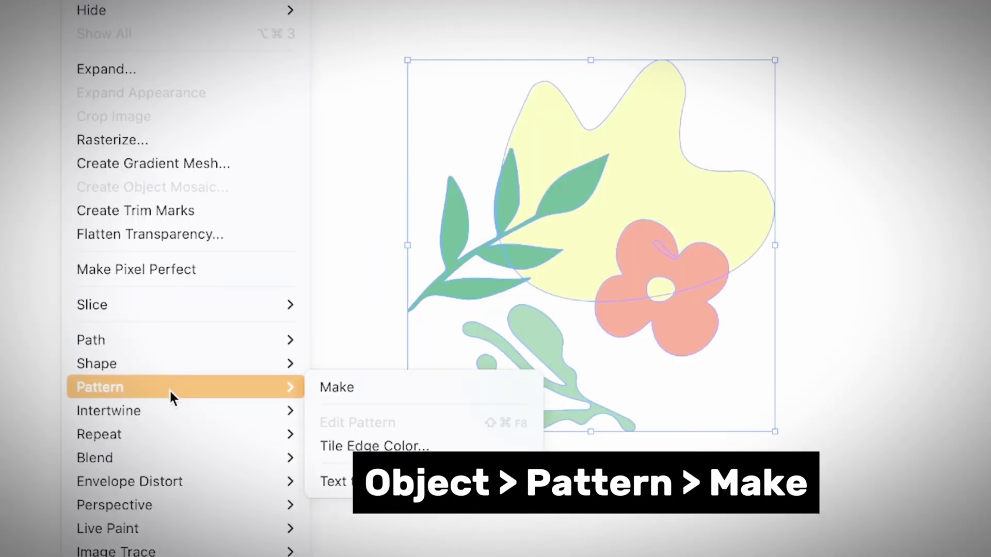
{"action": "left_click", "coordinate": [426, 388]}
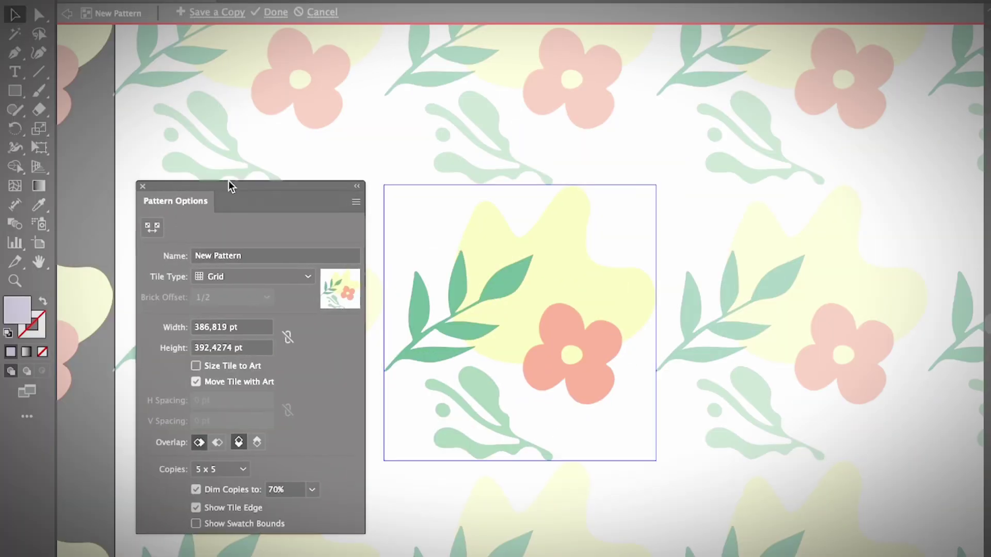
Rename the pattern from New Pattern to 'flowers' in Pattern Options.
{"action": "mouse_move", "coordinate": [228, 180]}
{"action": "left_mouse_down"}
{"action": "mouse_move", "coordinate": [267, 181]}
{"action": "mouse_move", "coordinate": [238, 182]}
{"action": "left_mouse_up"}
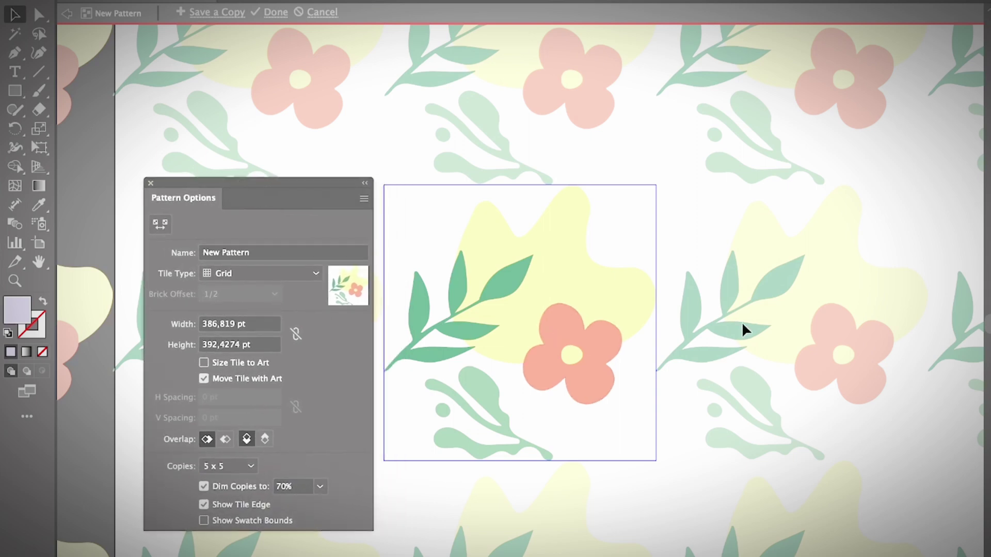
{"action": "key", "text": "ctrl+minus"}
{"action": "key", "text": "ctrl+minus"}
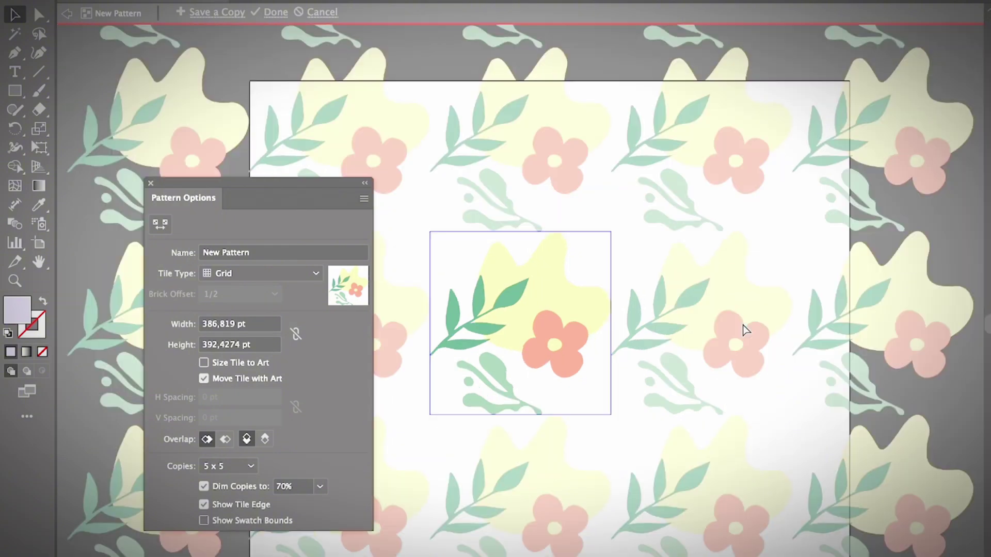
{"action": "key", "text": "ctrl+plus"}
{"action": "key", "text": "ctrl+minus"}
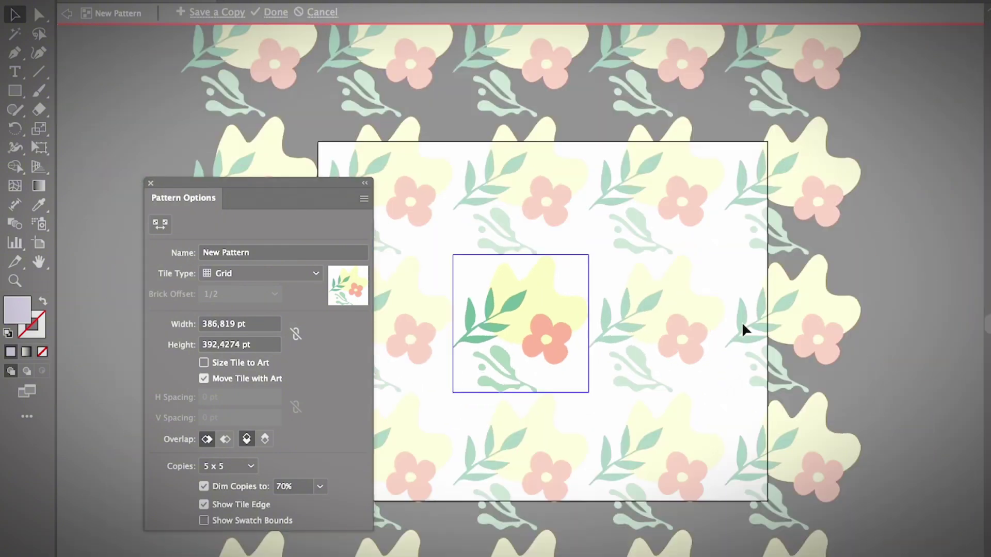
{"action": "key", "text": "ctrl+plus"}
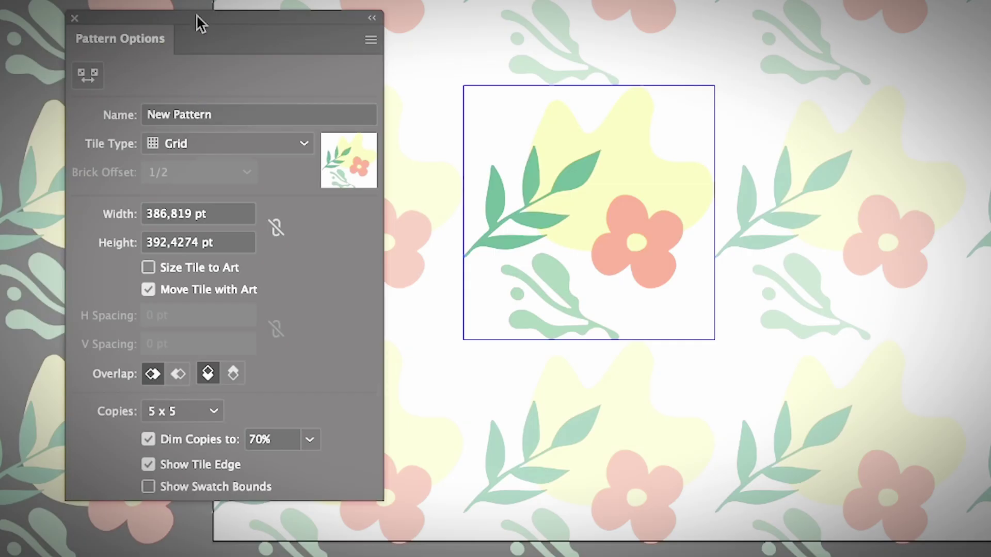
{"action": "left_click", "coordinate": [263, 122]}
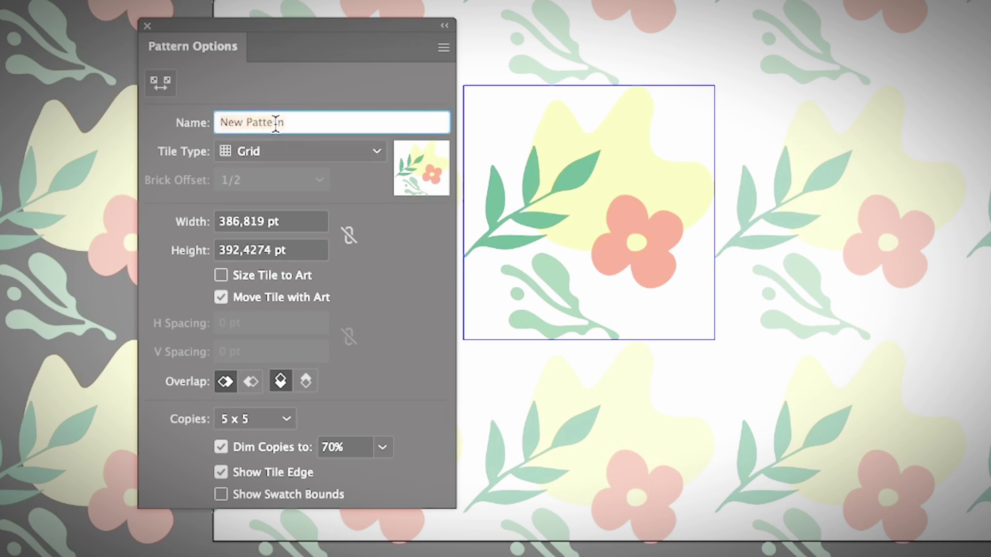
{"action": "type", "text": "flowers"}
Try Brick by Row and Brick by Column tile types, then settle on Hex by Column.
{"action": "left_click", "coordinate": [366, 149]}
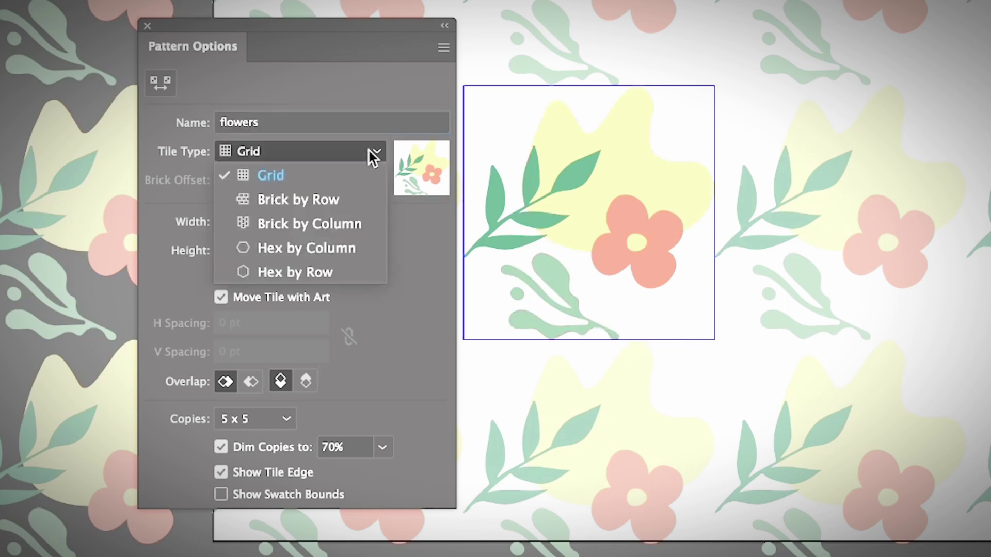
{"action": "left_click", "coordinate": [314, 203]}
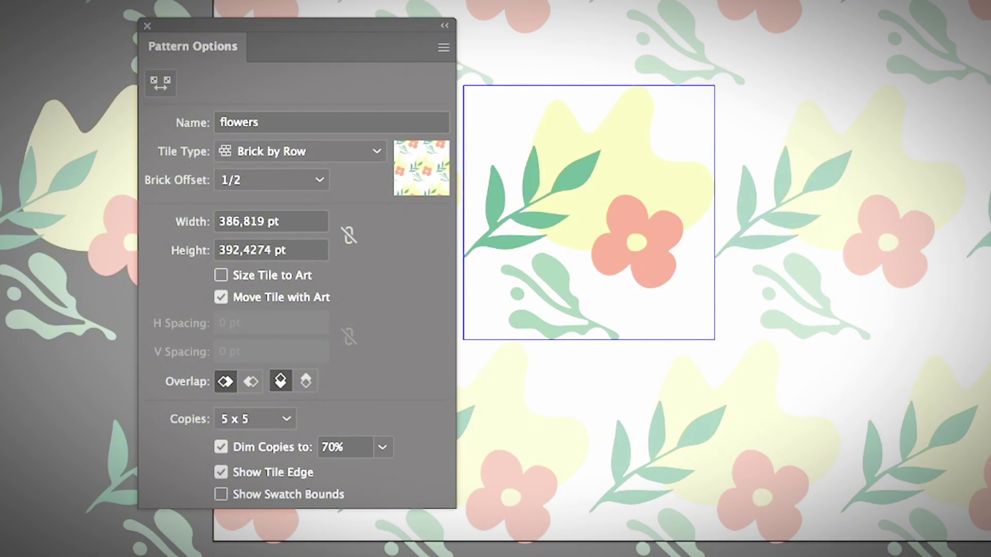
{"action": "left_click", "coordinate": [367, 151]}
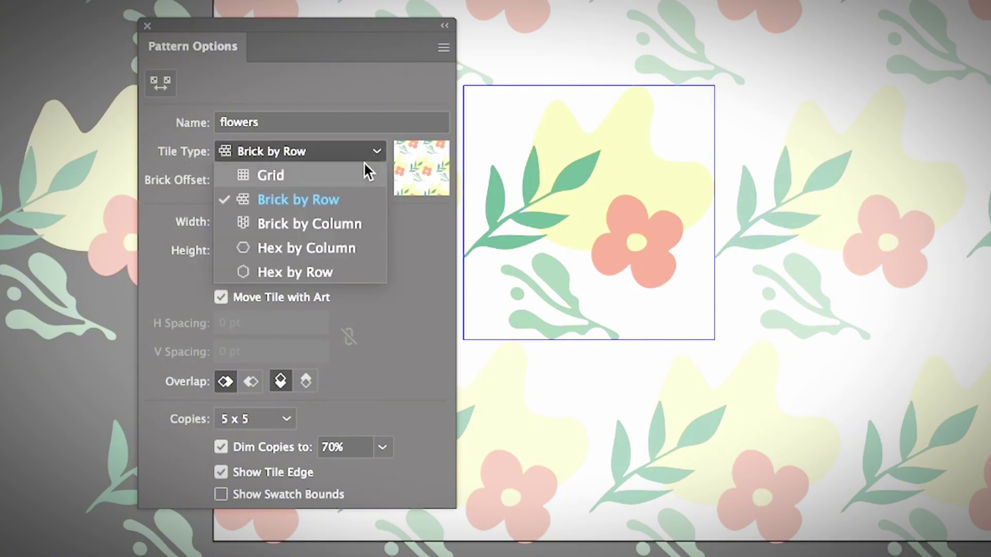
{"action": "left_click", "coordinate": [329, 227]}
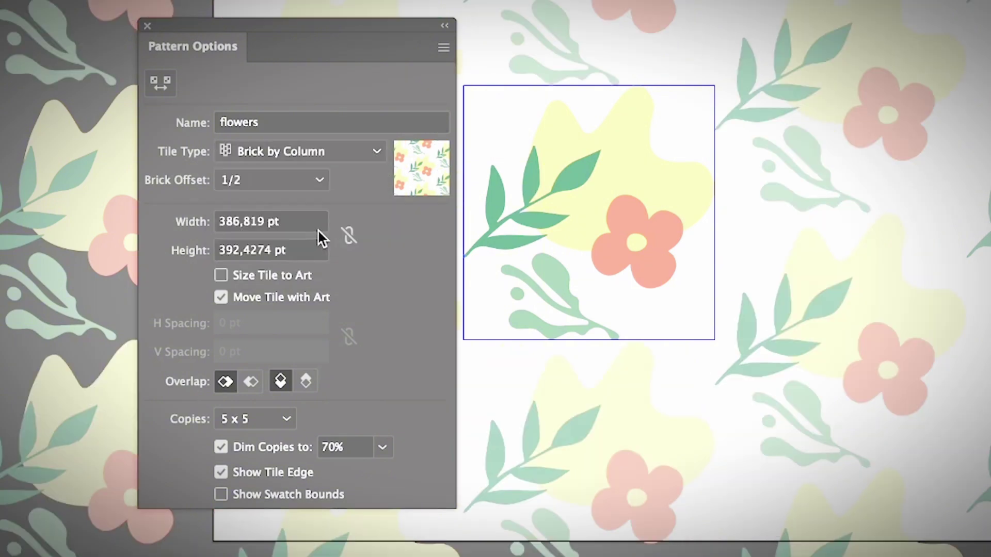
{"action": "left_click", "coordinate": [368, 152]}
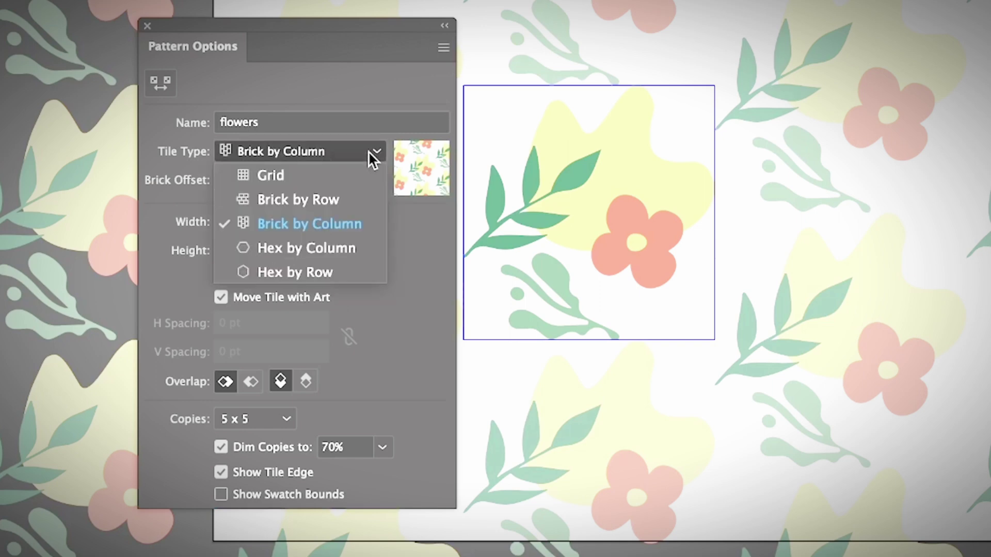
{"action": "left_click", "coordinate": [336, 247]}
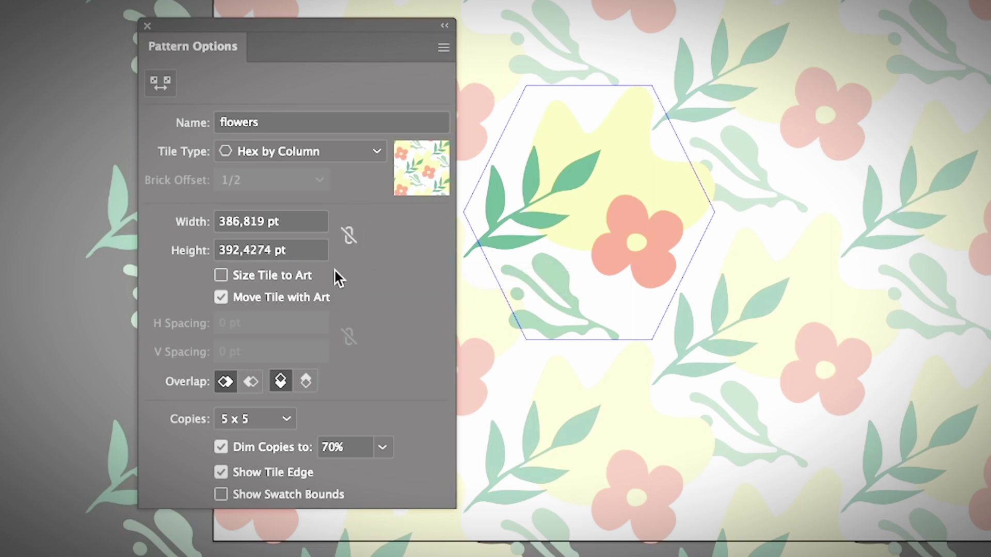
Try tile widths of 400 pt and then 500 pt.
{"action": "left_click", "coordinate": [252, 222]}
{"action": "left_click_drag", "start_coordinate": [264, 222], "coordinate": [216, 222]}
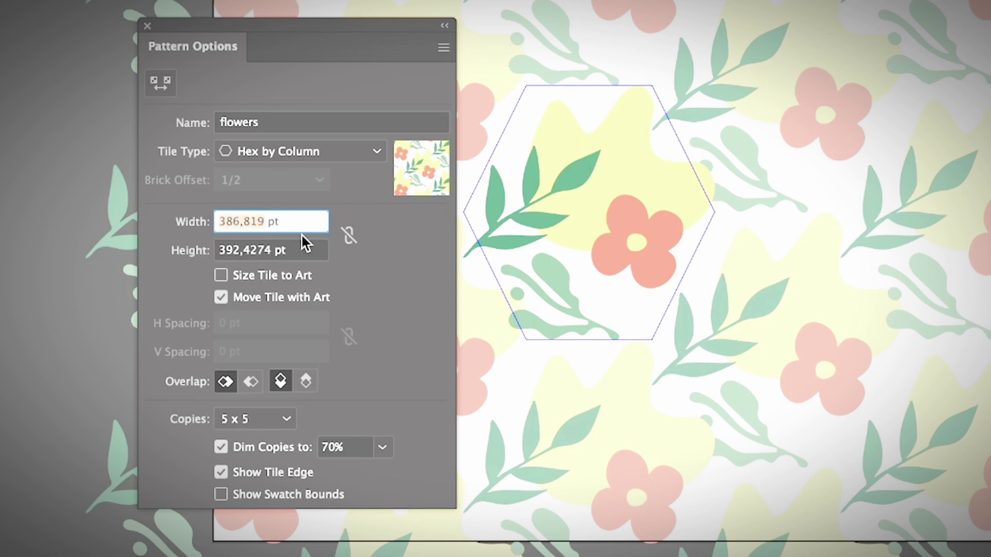
{"action": "type", "text": "400"}
{"action": "key", "text": "Return"}
{"action": "left_click", "coordinate": [225, 221]}
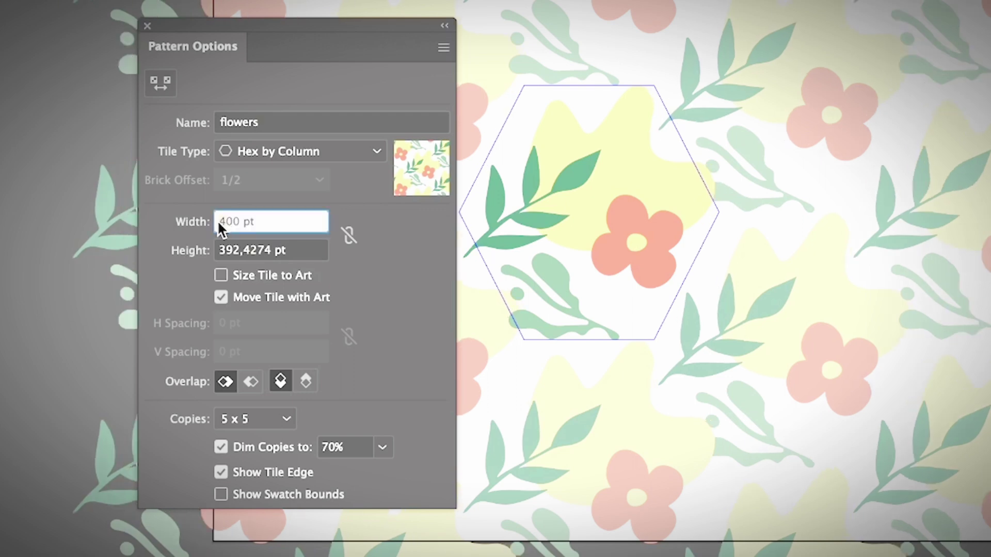
{"action": "key", "text": "BackSpace"}
{"action": "type", "text": "5"}
{"action": "key", "text": "Return"}
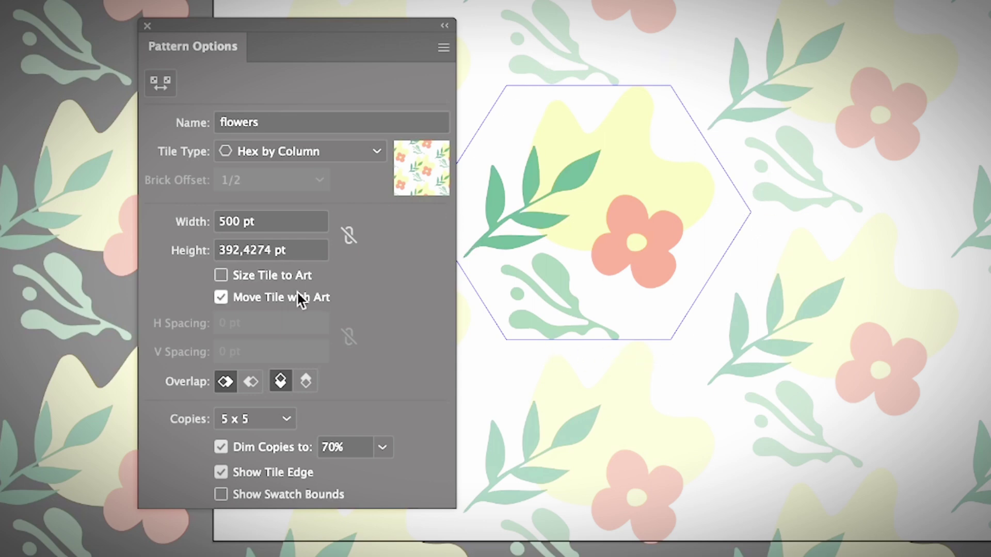
Leave Size Tile to Art off and set the tile to 400 × 400 pt.
{"action": "left_click", "coordinate": [264, 278]}
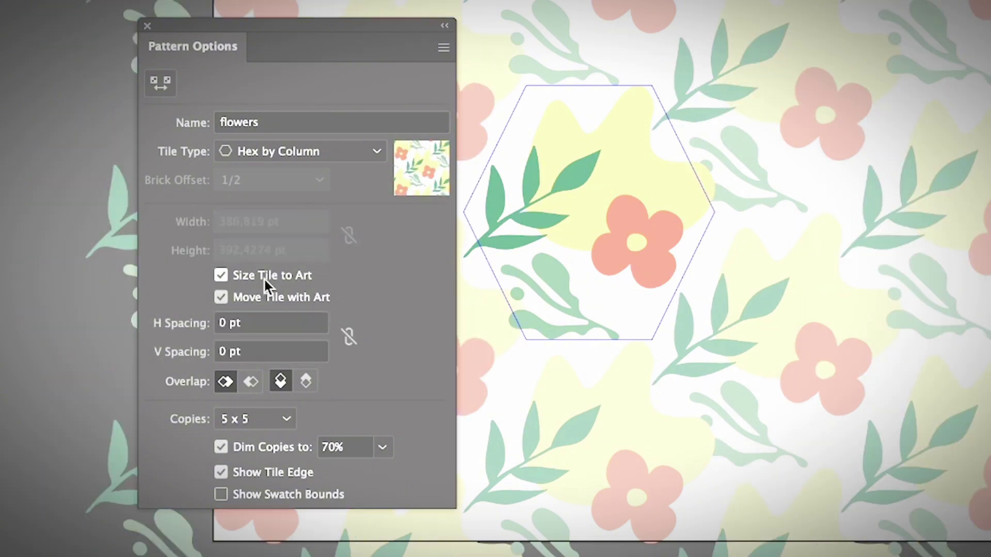
{"action": "left_click", "coordinate": [264, 277]}
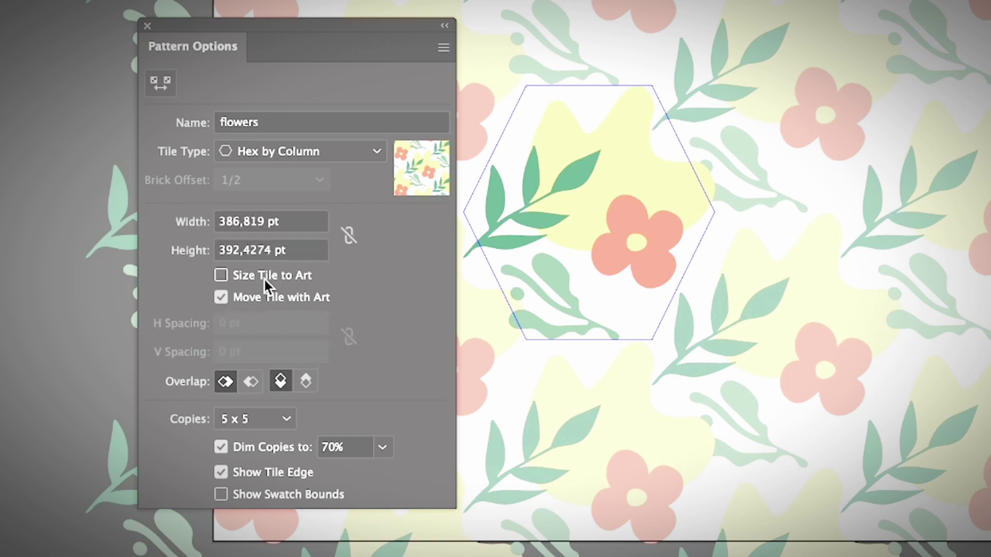
{"action": "double_click", "coordinate": [288, 250]}
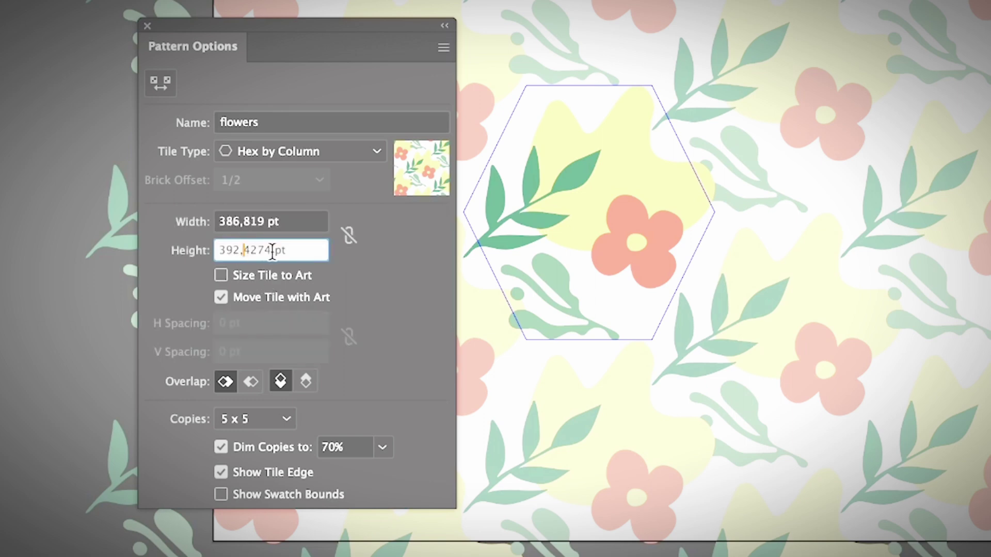
{"action": "type", "text": "400"}
{"action": "key", "text": "Return"}
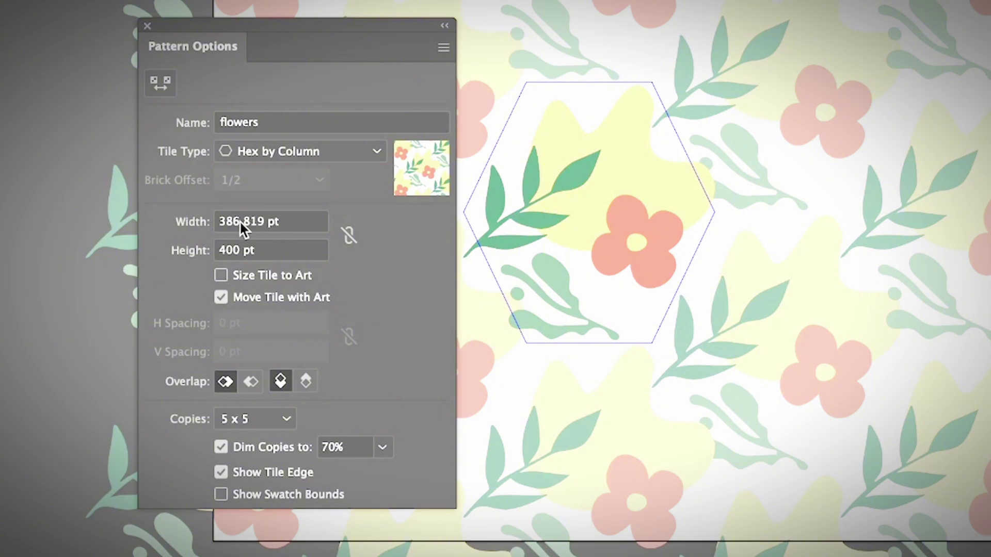
{"action": "triple_click", "coordinate": [262, 218]}
{"action": "type", "text": "400"}
{"action": "key", "text": "Return"}
Preview the flowers tile with 9 x 9 copies.
{"action": "left_click", "coordinate": [286, 419]}
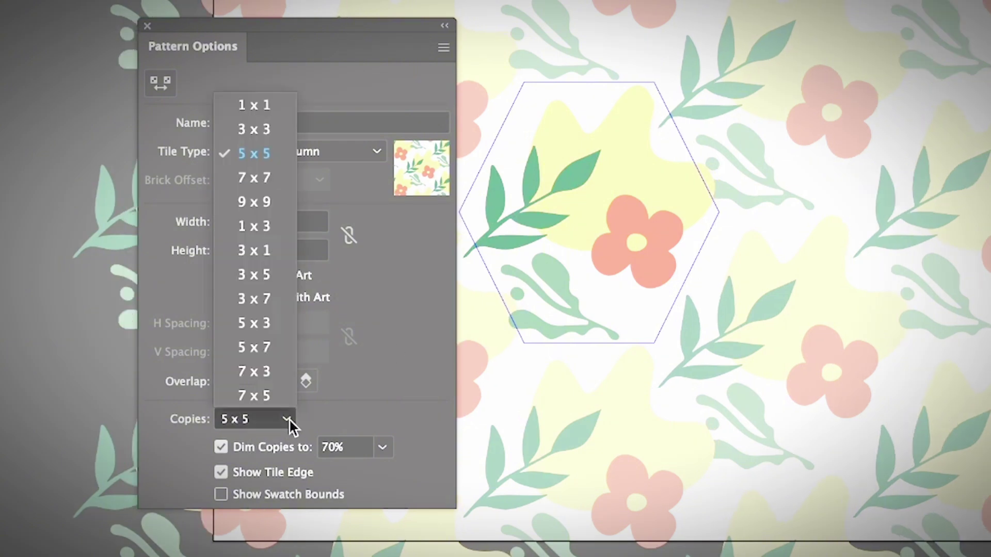
{"action": "left_click", "coordinate": [249, 201]}
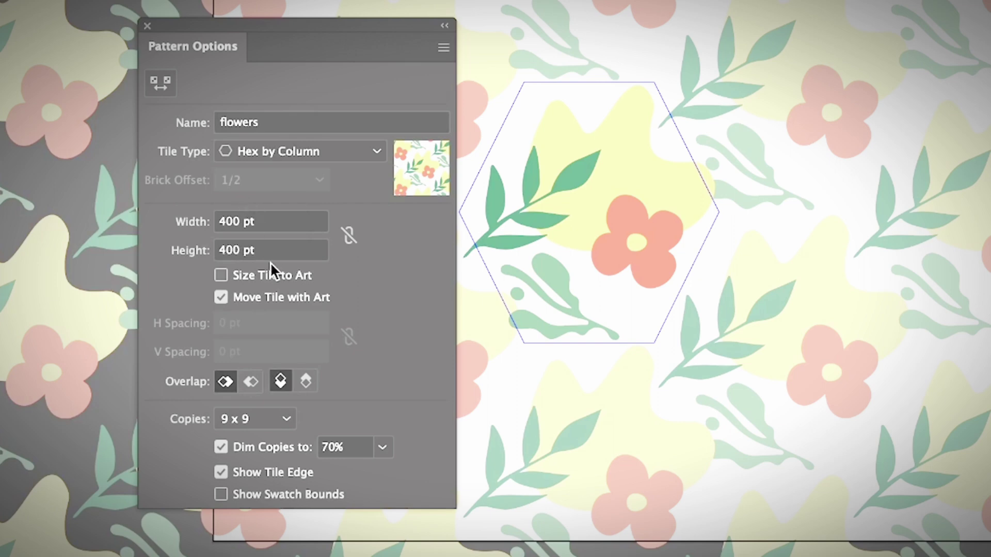
{"action": "left_click", "coordinate": [286, 419]}
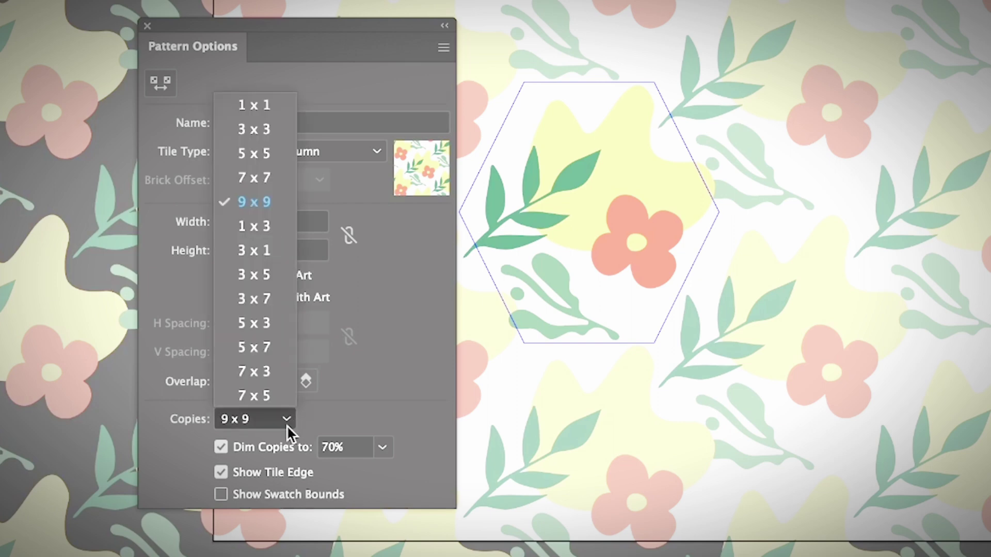
Nudge the green leaf and shift the lower wavy leaf right inside the hex tile.
{"action": "left_click", "coordinate": [322, 413]}
{"action": "left_click", "coordinate": [636, 203]}
{"action": "left_click", "coordinate": [626, 134]}
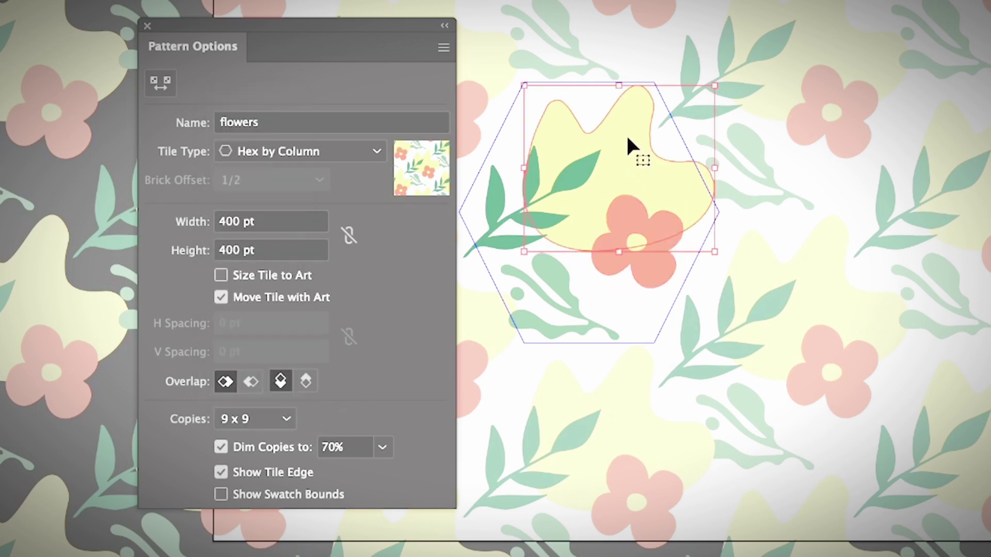
{"action": "left_click", "coordinate": [653, 296]}
{"action": "left_click", "coordinate": [642, 242]}
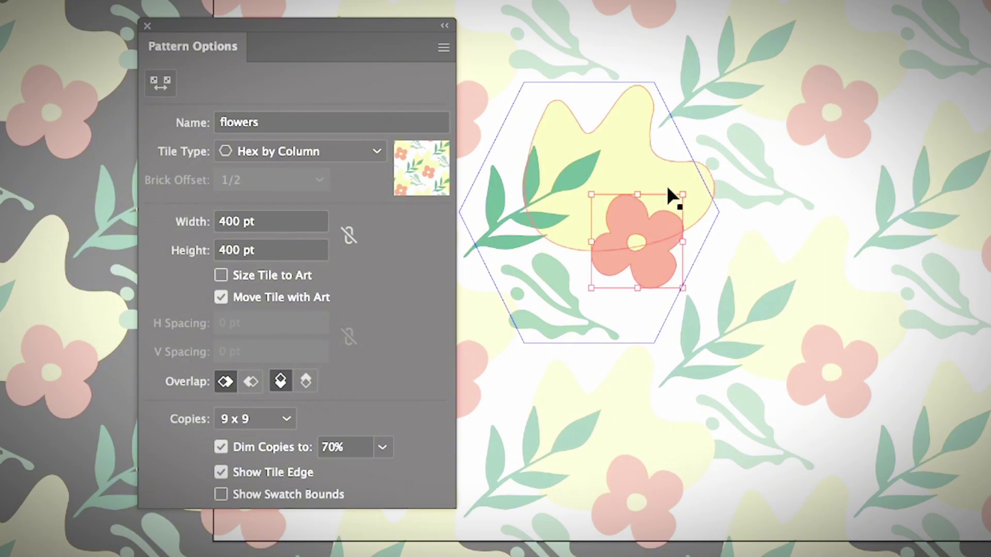
{"action": "left_click", "coordinate": [659, 144]}
{"action": "left_click", "coordinate": [624, 162]}
{"action": "left_click_drag", "start_coordinate": [503, 221], "coordinate": [497, 224]}
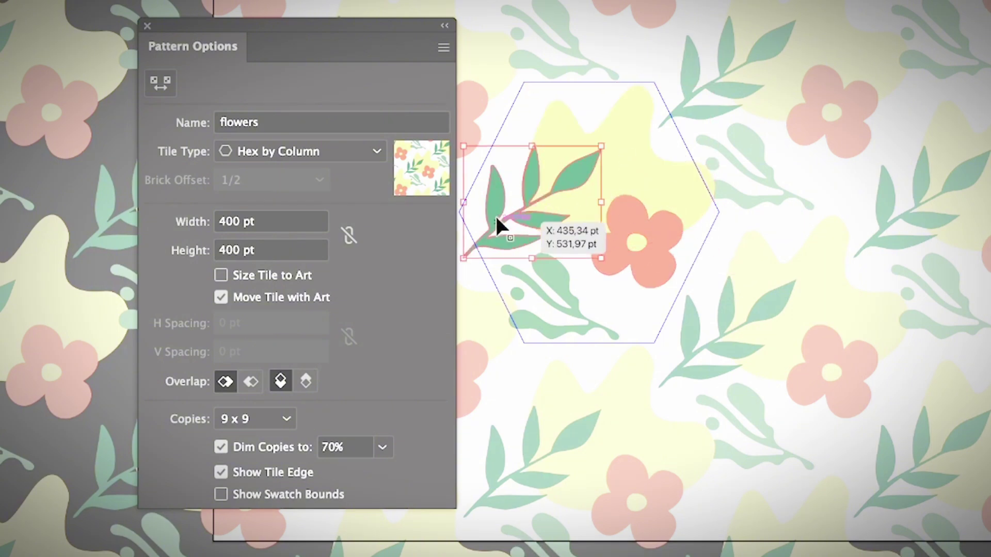
{"action": "mouse_move", "coordinate": [562, 324]}
{"action": "left_mouse_down"}
{"action": "mouse_move", "coordinate": [589, 326]}
{"action": "mouse_move", "coordinate": [571, 321]}
{"action": "mouse_move", "coordinate": [609, 312]}
{"action": "mouse_move", "coordinate": [616, 322]}
{"action": "left_mouse_up"}
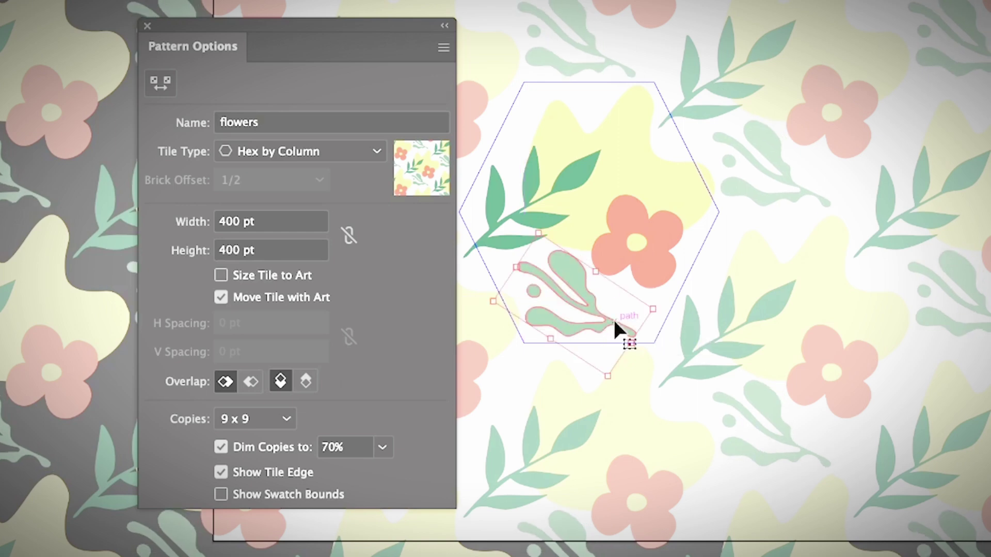
Undo the yellow blob's green recolour so it stays pale yellow.
{"action": "left_click", "coordinate": [755, 314]}
{"action": "left_click", "coordinate": [617, 161]}
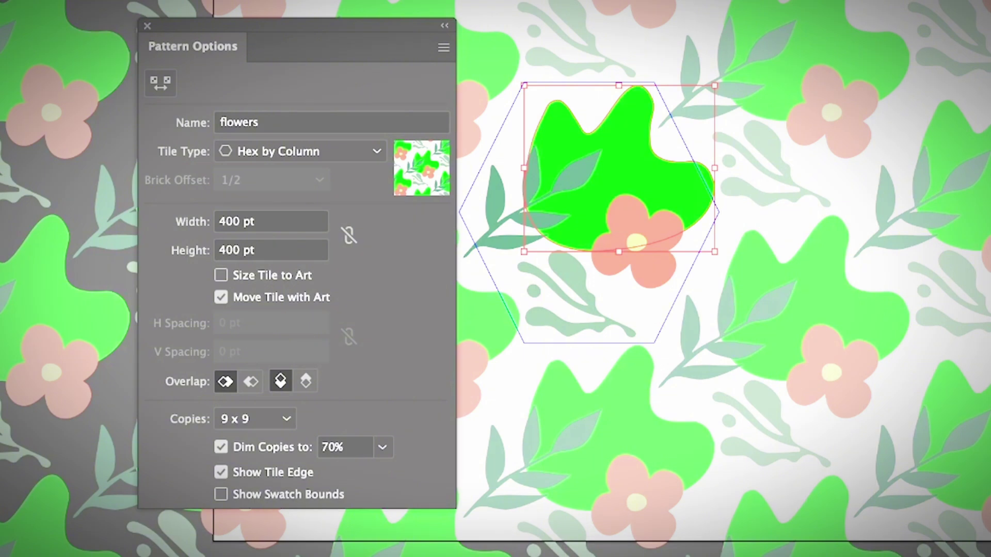
{"action": "key", "text": "ctrl+z"}
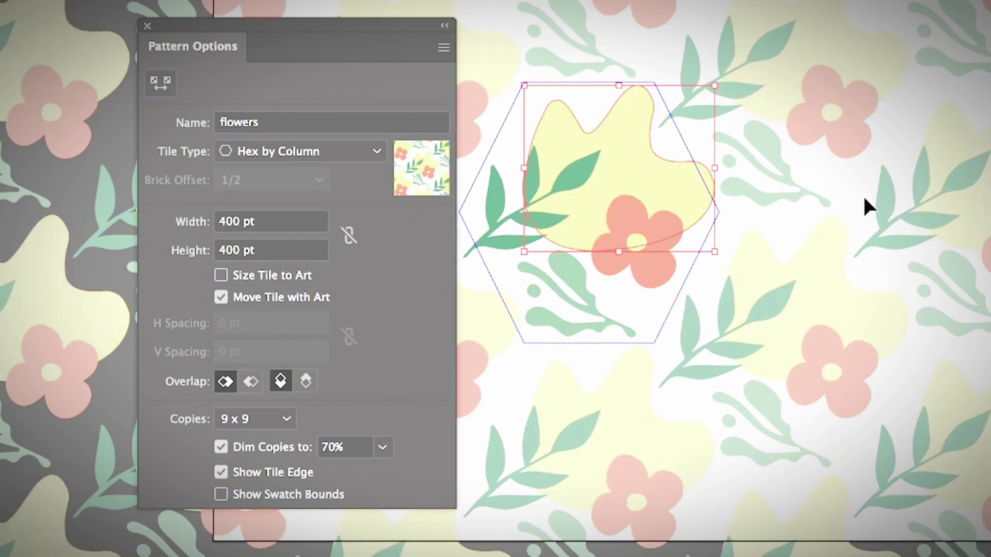
{"action": "left_click", "coordinate": [815, 198]}
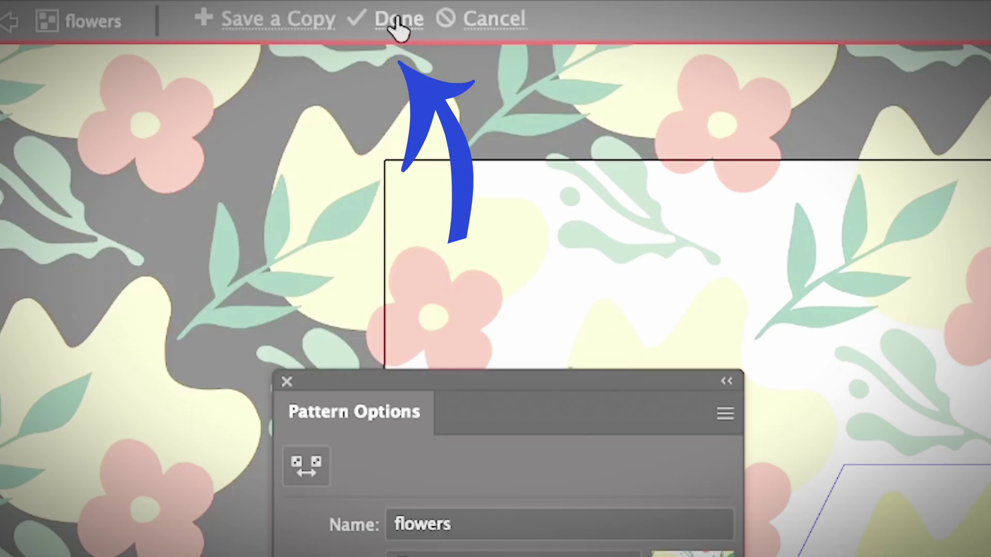
Save the flowers pattern, draw a rectangle filled with it, and move the original motif bottom-right.
{"action": "left_click", "coordinate": [396, 23]}
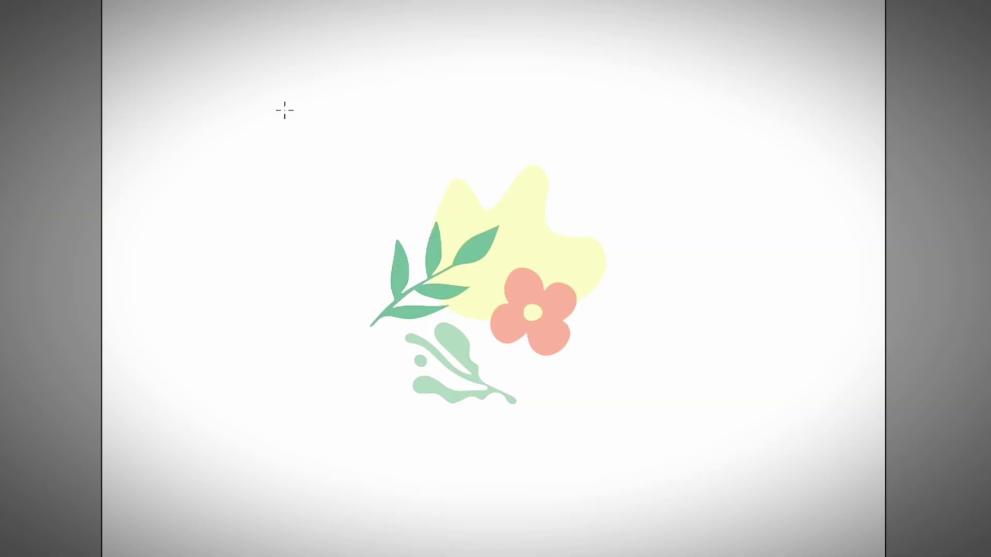
{"action": "left_click_drag", "start_coordinate": [162, 39], "coordinate": [367, 253]}
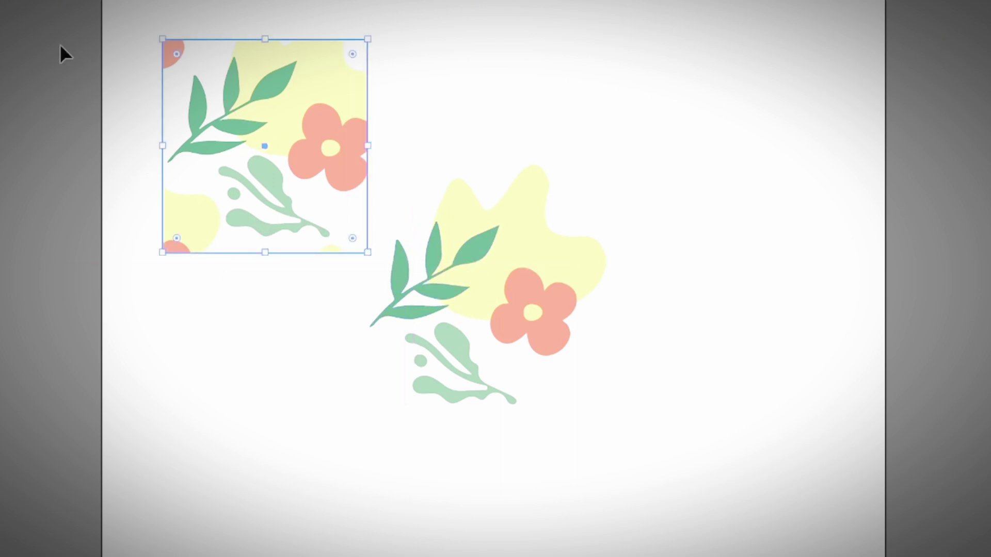
{"action": "left_click", "coordinate": [478, 265]}
{"action": "left_click_drag", "start_coordinate": [477, 265], "coordinate": [768, 470]}
Enlarge the pattern-filled rectangle to show more repeats.
{"action": "left_click", "coordinate": [363, 214]}
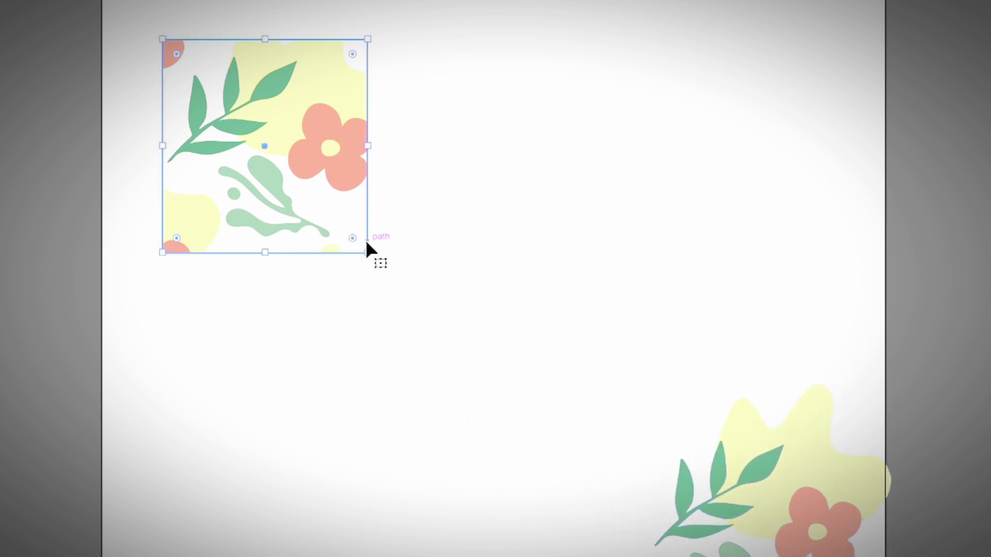
{"action": "left_click_drag", "start_coordinate": [367, 252], "coordinate": [705, 418]}
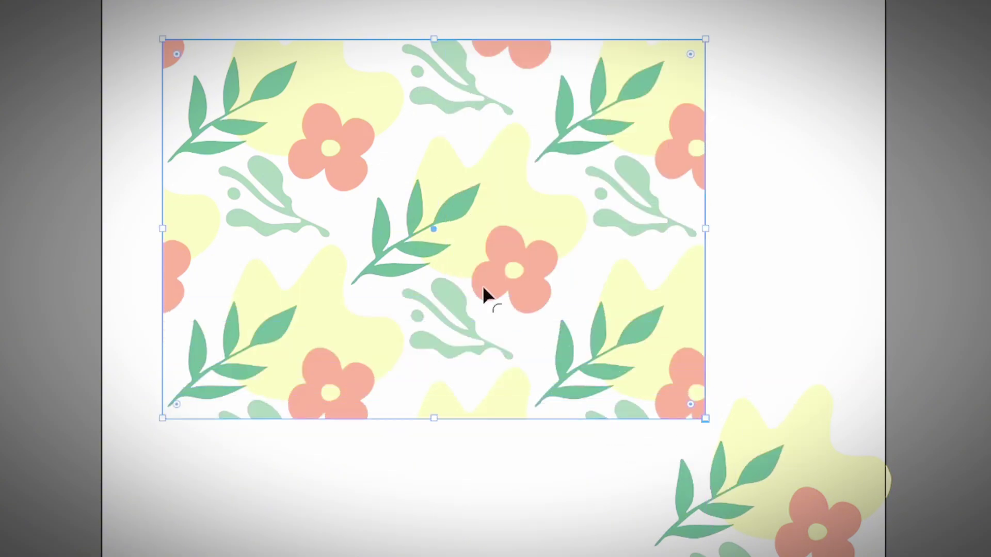
{"action": "scroll", "coordinate": [407, 242], "scroll_direction": "right", "scroll_amount": 2}
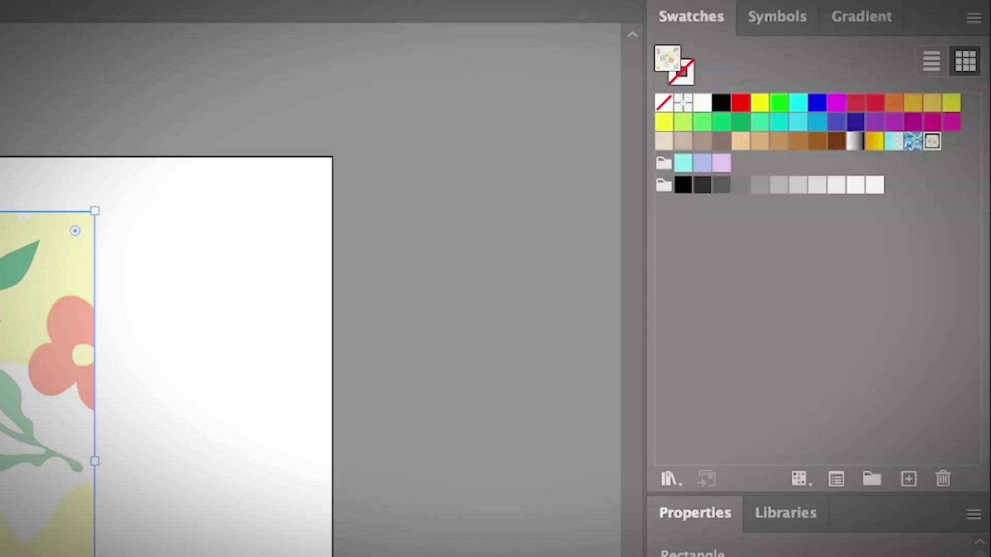
{"action": "double_click", "coordinate": [932, 141]}
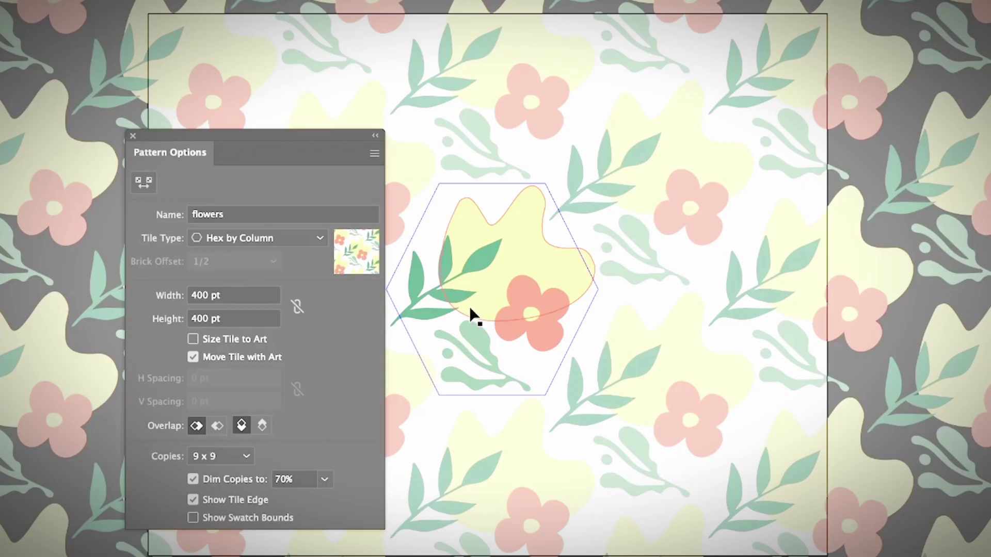
{"action": "left_click", "coordinate": [537, 261]}
{"action": "left_click_drag", "start_coordinate": [593, 250], "coordinate": [560, 254]}
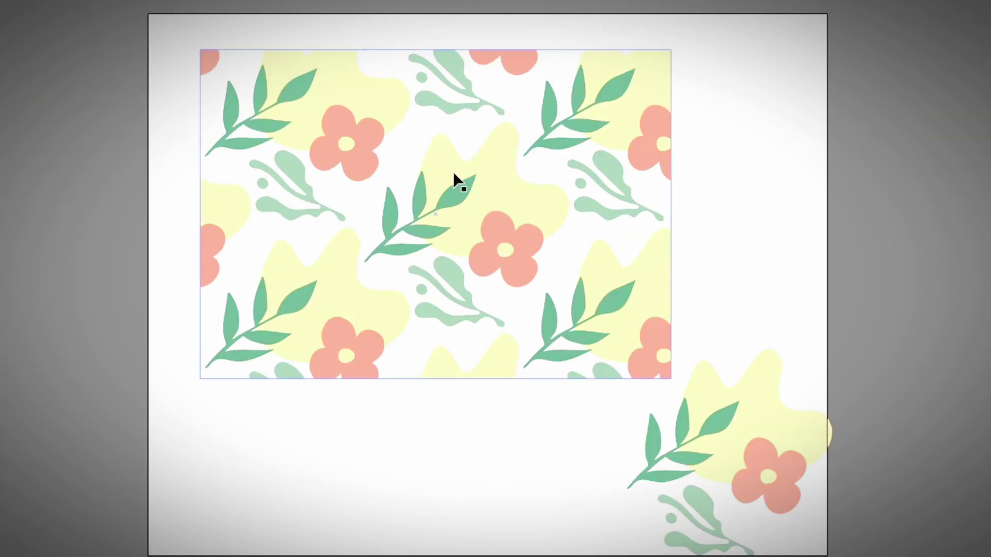
Scale only the rectangle's pattern to 50%, with Transform Objects unchecked.
{"action": "right_click", "coordinate": [393, 126]}
{"action": "left_click", "coordinate": [428, 303]}
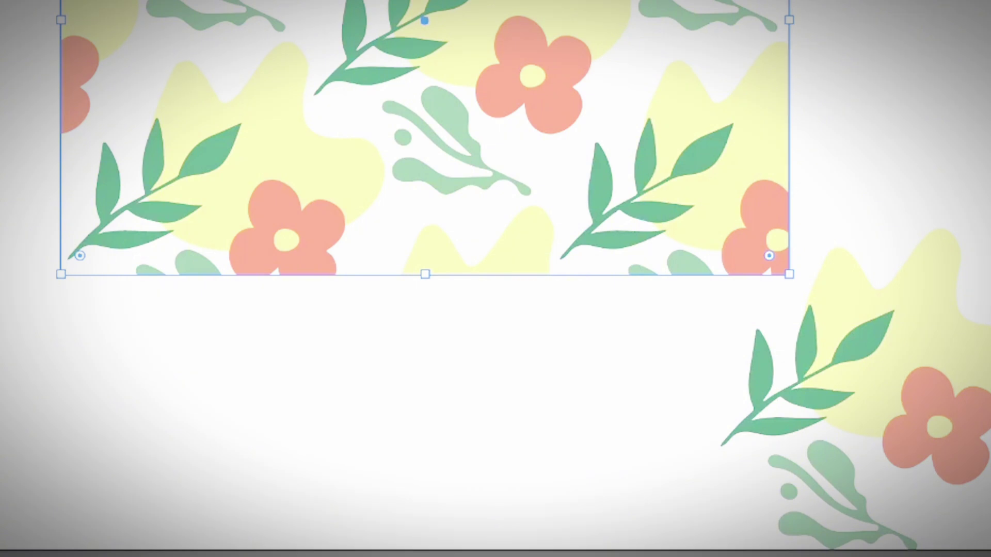
{"action": "right_click", "coordinate": [436, 309]}
{"action": "mouse_move", "coordinate": [680, 420]}
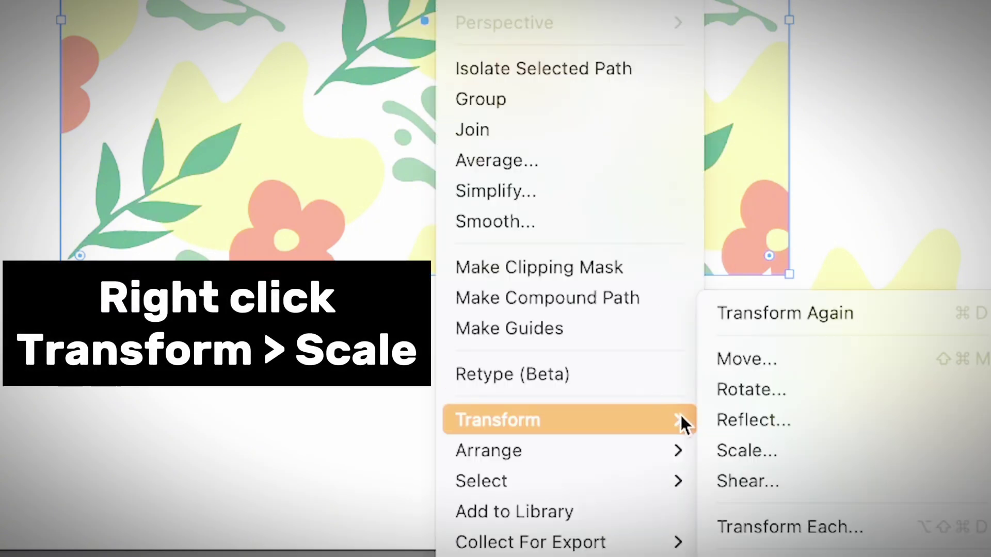
{"action": "left_click", "coordinate": [757, 450]}
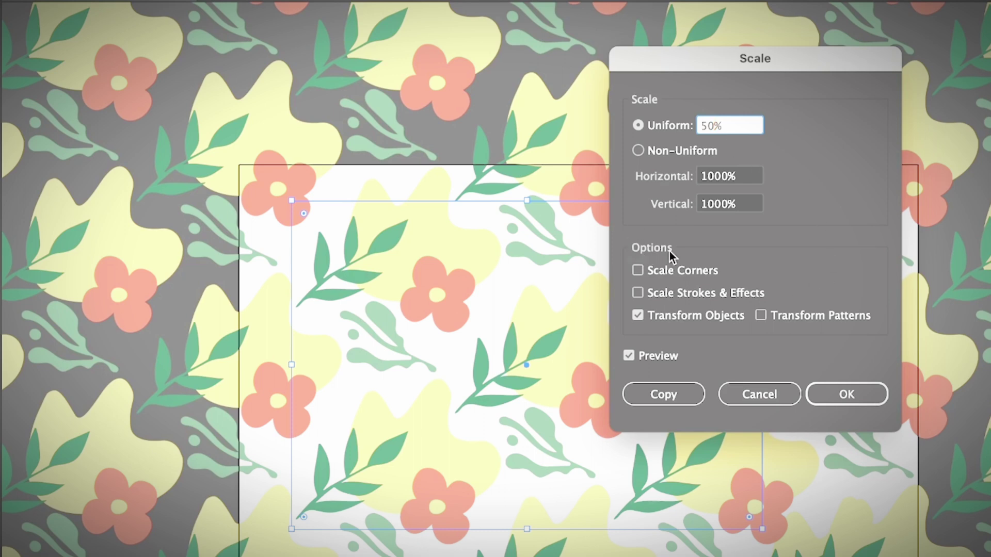
{"action": "left_click", "coordinate": [650, 315]}
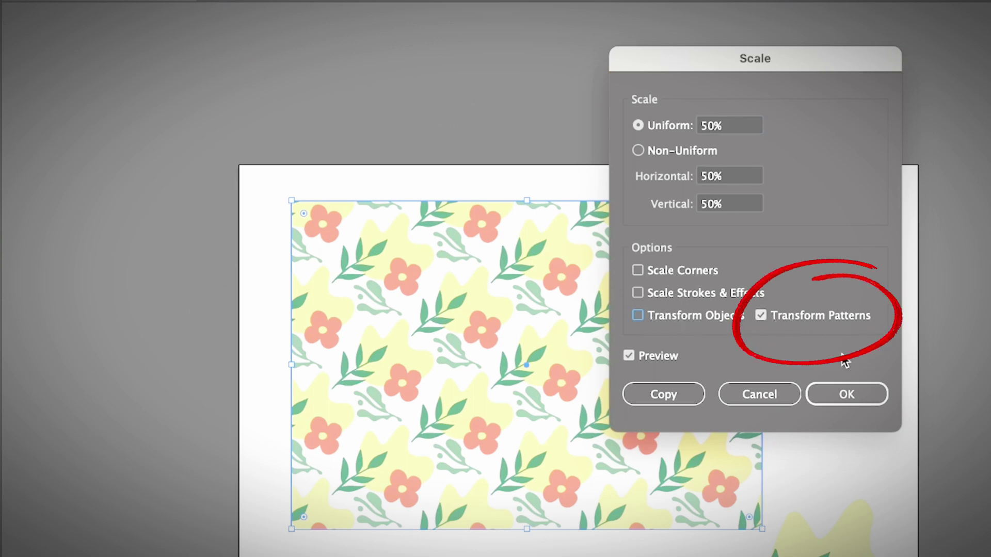
{"action": "left_click", "coordinate": [871, 400]}
{"action": "left_click", "coordinate": [867, 400]}
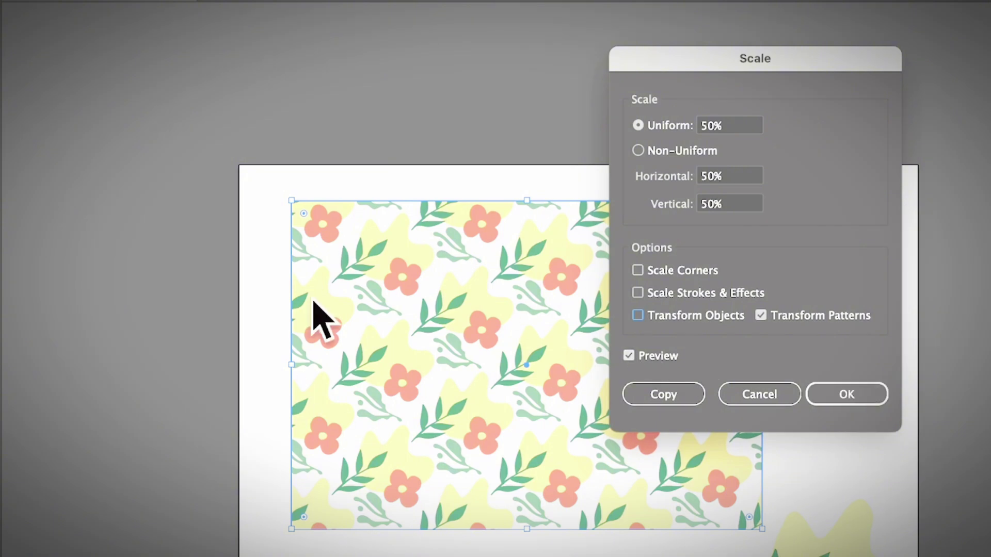
Scale the pattern down further with a smaller uniform percentage, checking the preview.
{"action": "left_click", "coordinate": [708, 127]}
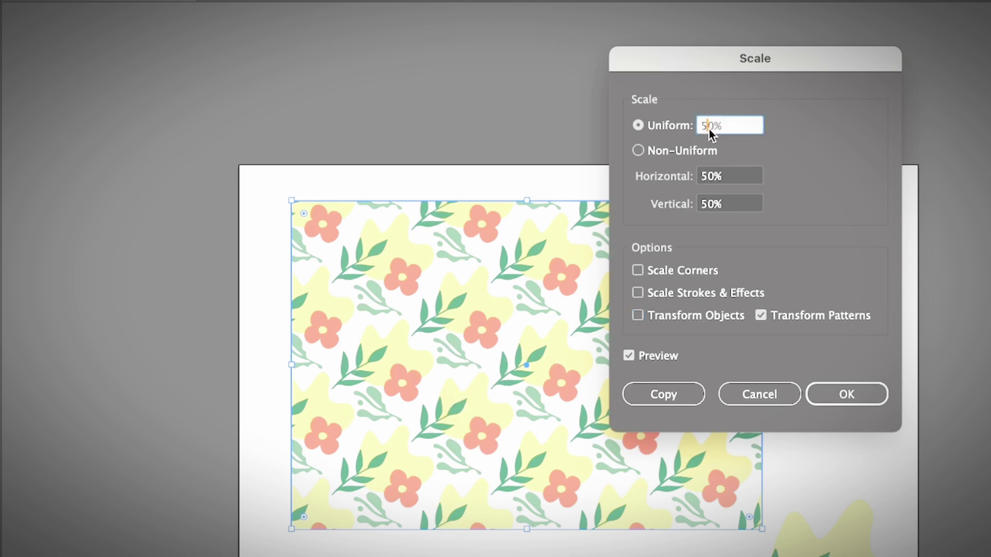
{"action": "type", "text": "2"}
{"action": "left_click", "coordinate": [668, 360]}
{"action": "left_click", "coordinate": [652, 360]}
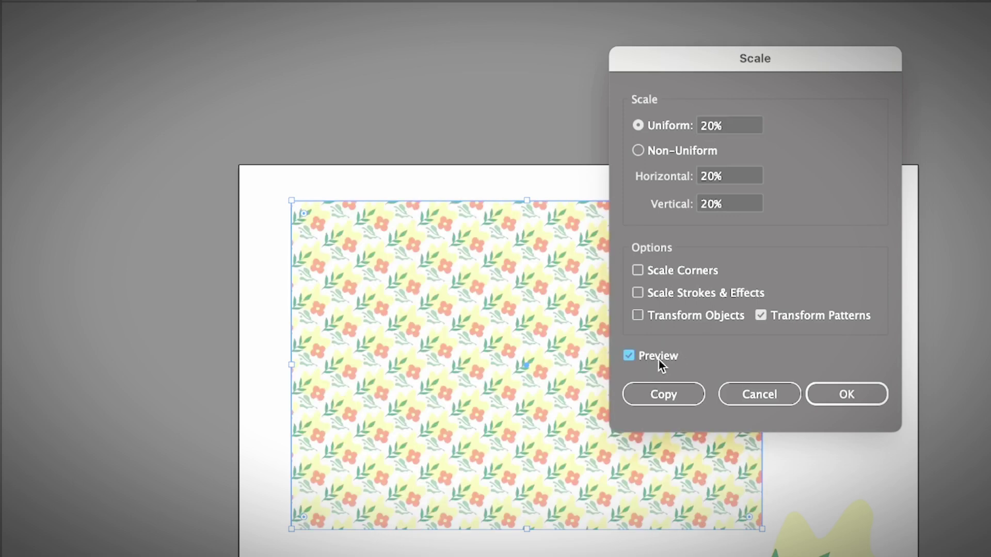
{"action": "left_click", "coordinate": [706, 126]}
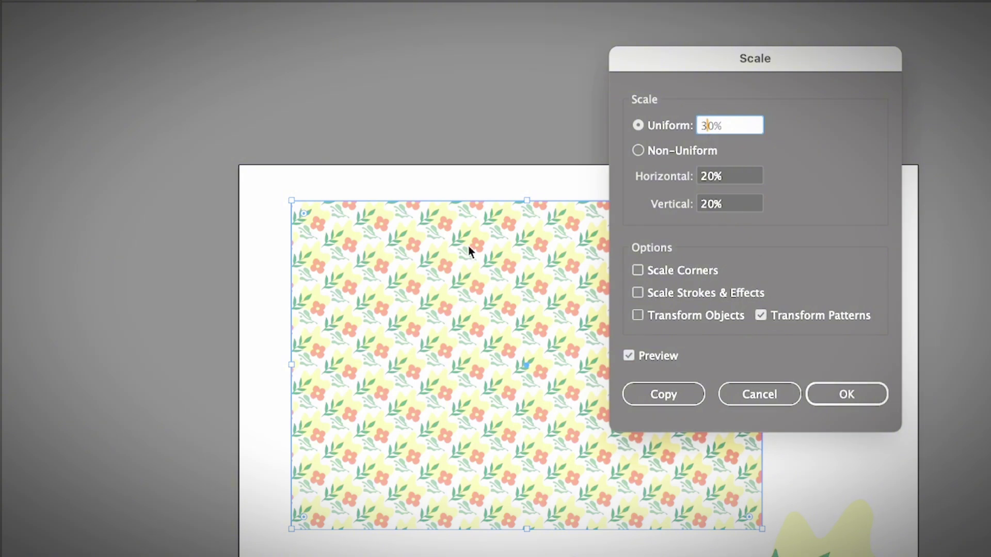
{"action": "left_click", "coordinate": [853, 397]}
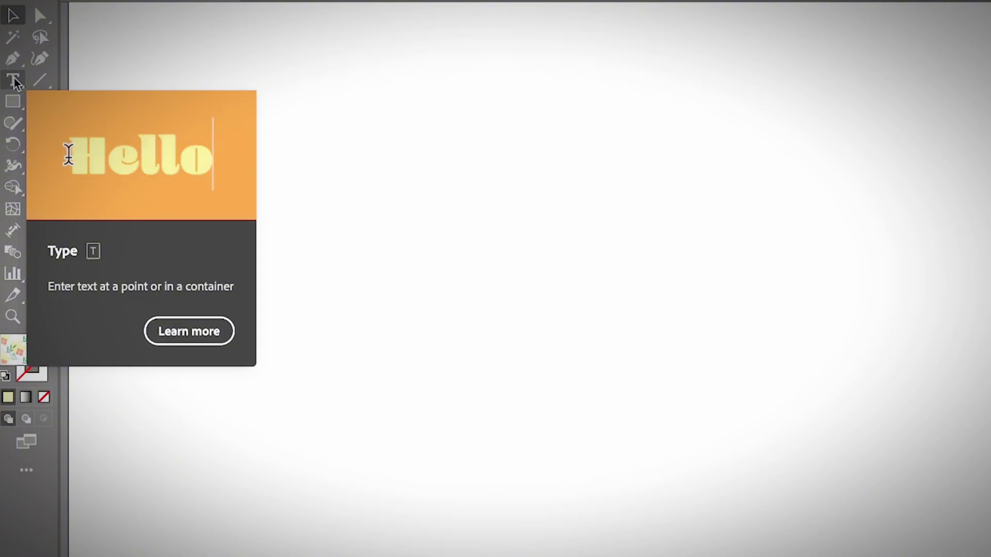
Type LOGO on the artboard and make it into a pattern named logo.
{"action": "left_click", "coordinate": [14, 80]}
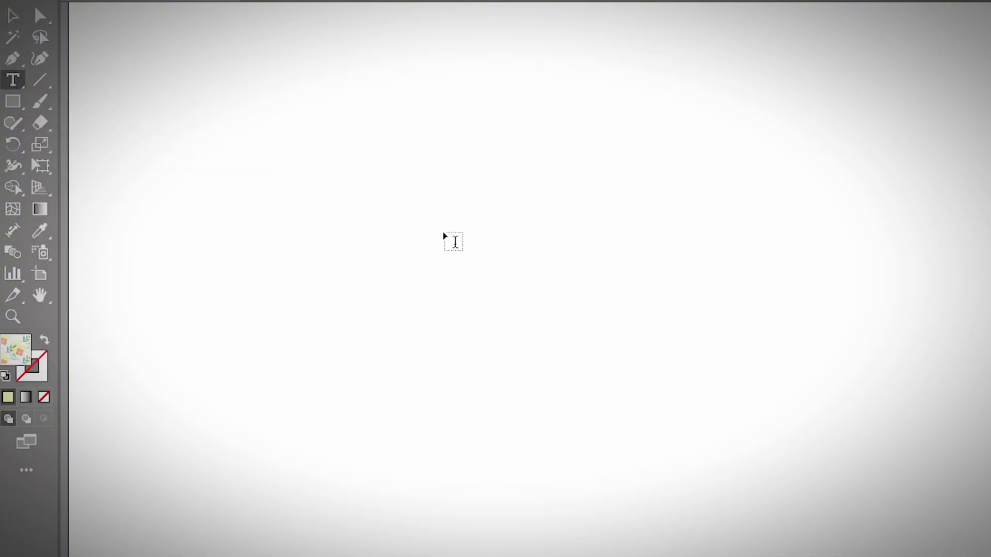
{"action": "left_click", "coordinate": [456, 304]}
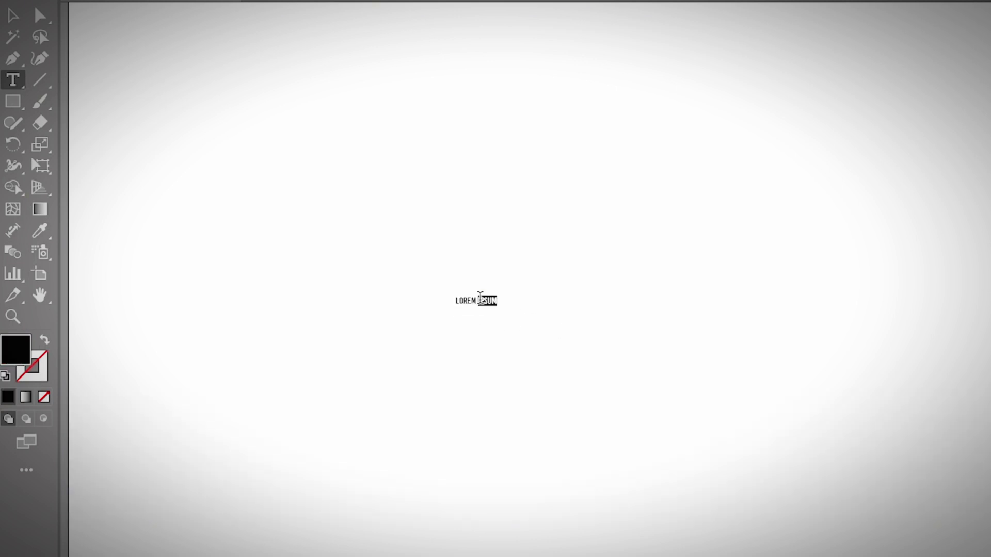
{"action": "key", "text": "BackSpace"}
{"action": "type", "text": "LOGO"}
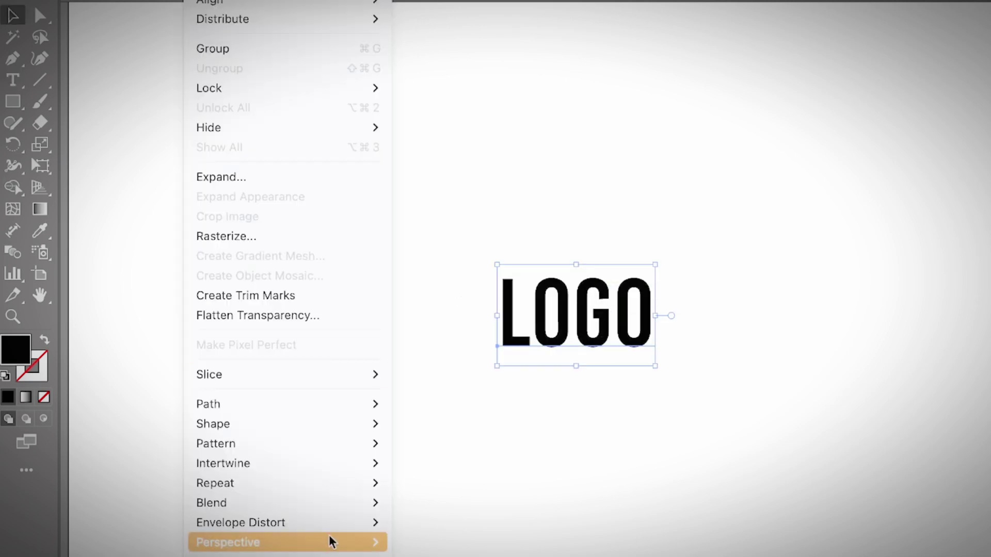
{"action": "mouse_move", "coordinate": [342, 453]}
{"action": "left_click", "coordinate": [438, 445]}
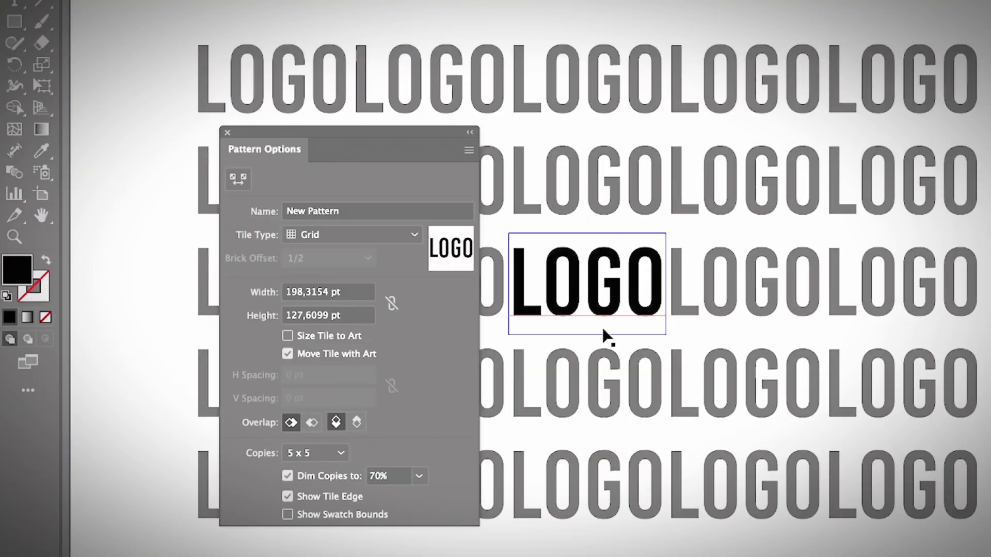
{"action": "left_click", "coordinate": [357, 211]}
{"action": "type", "text": "logo"}
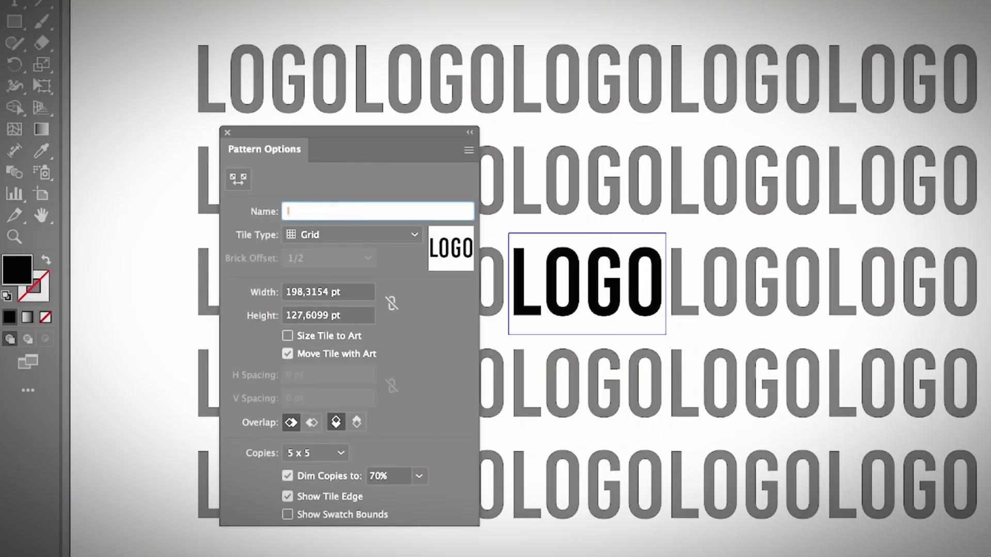
Try Brick by Row and Hex by Column, settling on a Brick by Column tile.
{"action": "left_click", "coordinate": [342, 239]}
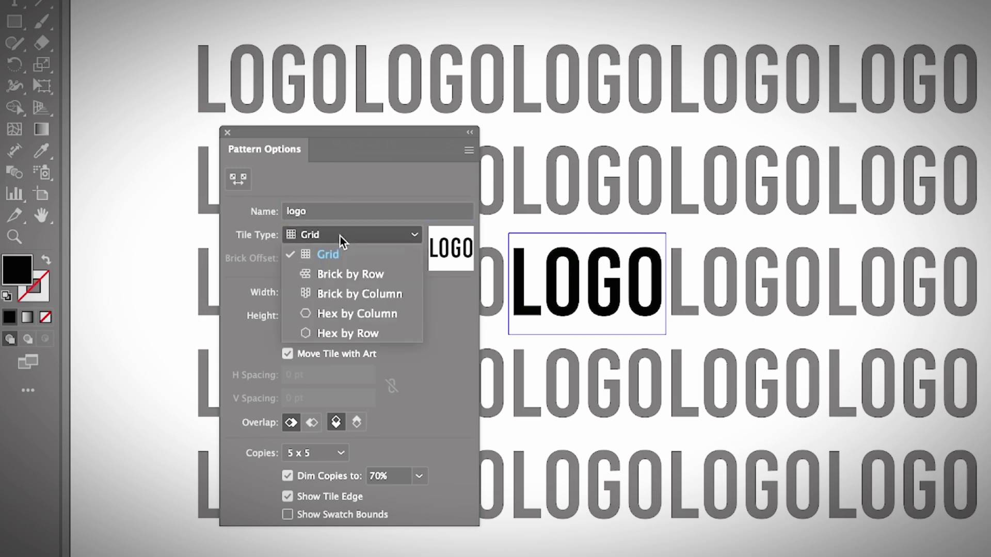
{"action": "left_click", "coordinate": [355, 275]}
{"action": "left_click", "coordinate": [333, 234]}
{"action": "left_click", "coordinate": [330, 295]}
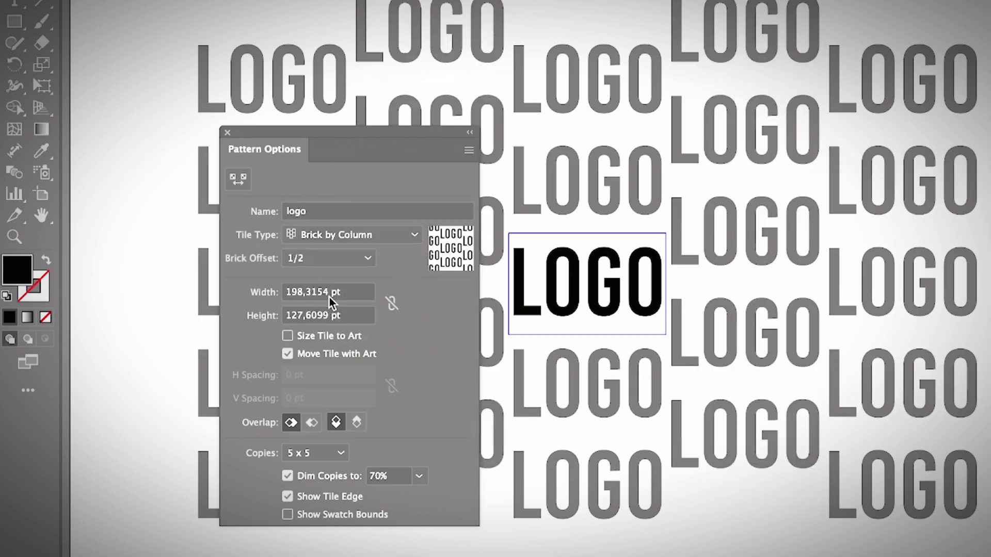
{"action": "left_click", "coordinate": [361, 234]}
{"action": "left_click", "coordinate": [364, 313]}
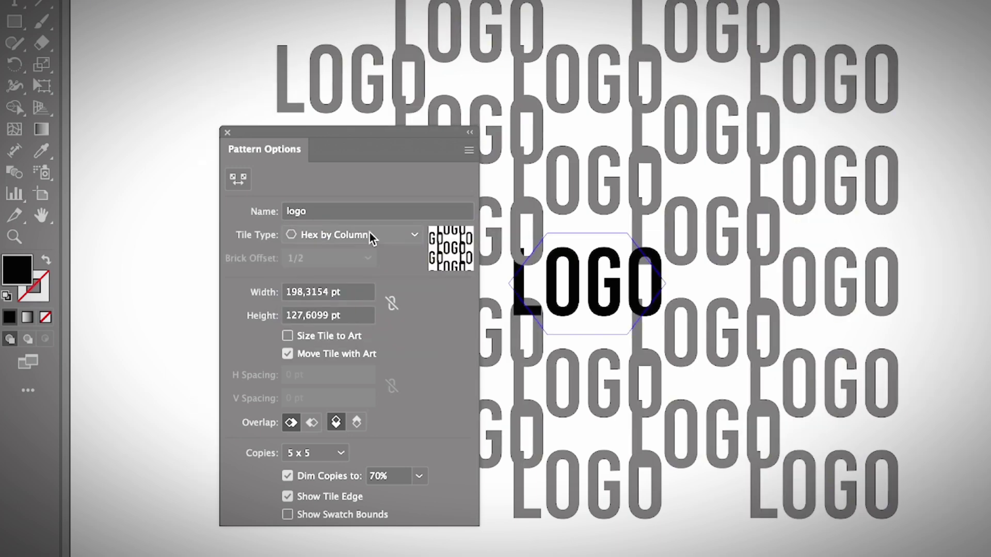
{"action": "left_click", "coordinate": [372, 237]}
{"action": "left_click", "coordinate": [343, 292]}
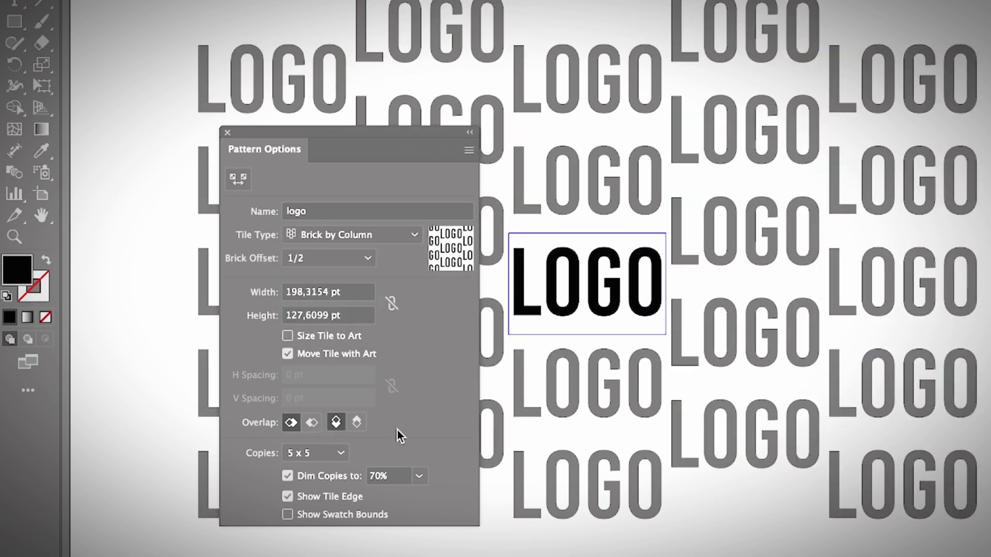
Colour the G in LOGO red and set the tile width to 300 pt.
{"action": "key", "text": "t"}
{"action": "left_click", "coordinate": [568, 282]}
{"action": "left_click_drag", "start_coordinate": [516, 284], "coordinate": [624, 283]}
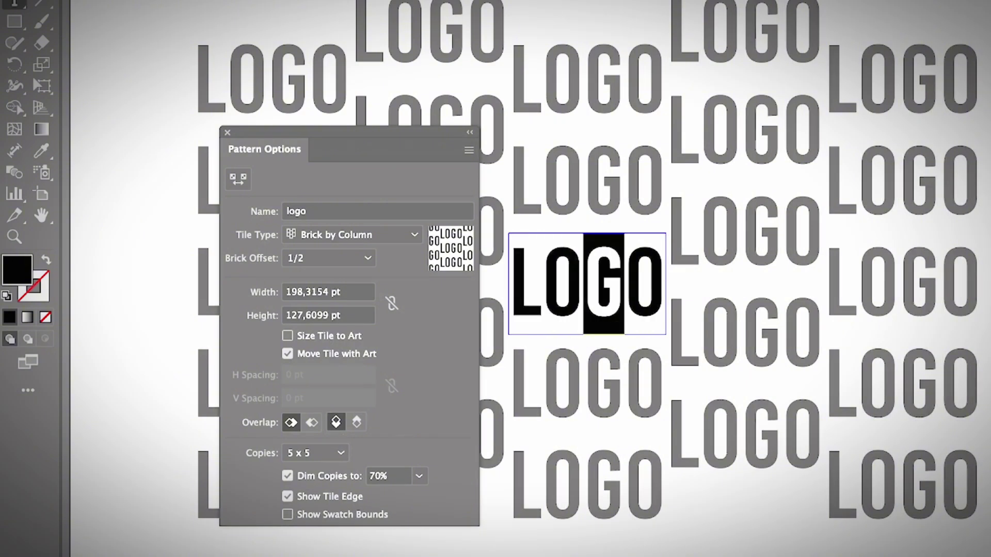
{"action": "key", "text": "Escape"}
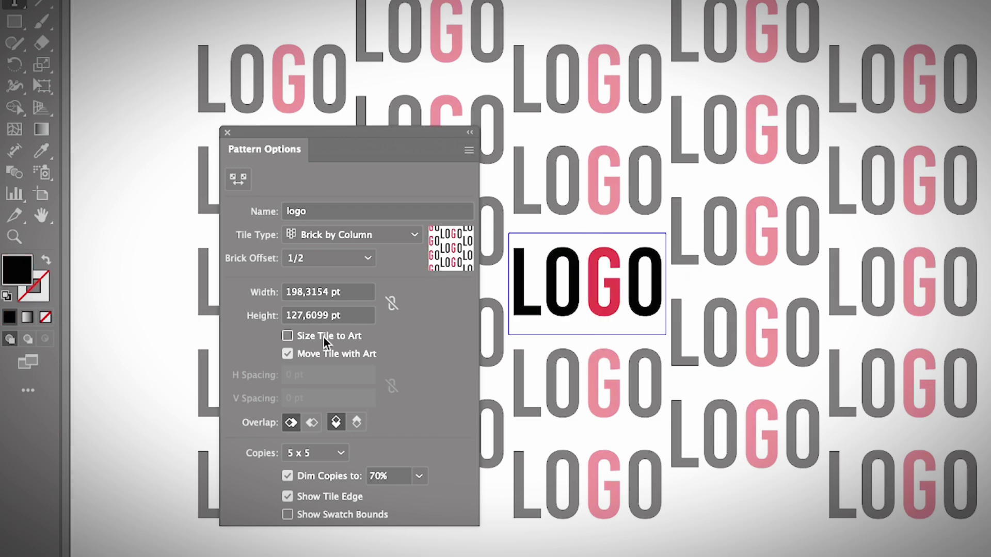
{"action": "left_click", "coordinate": [328, 298]}
{"action": "left_click_drag", "start_coordinate": [329, 299], "coordinate": [267, 300]}
{"action": "type", "text": "300"}
{"action": "key", "text": "Return"}
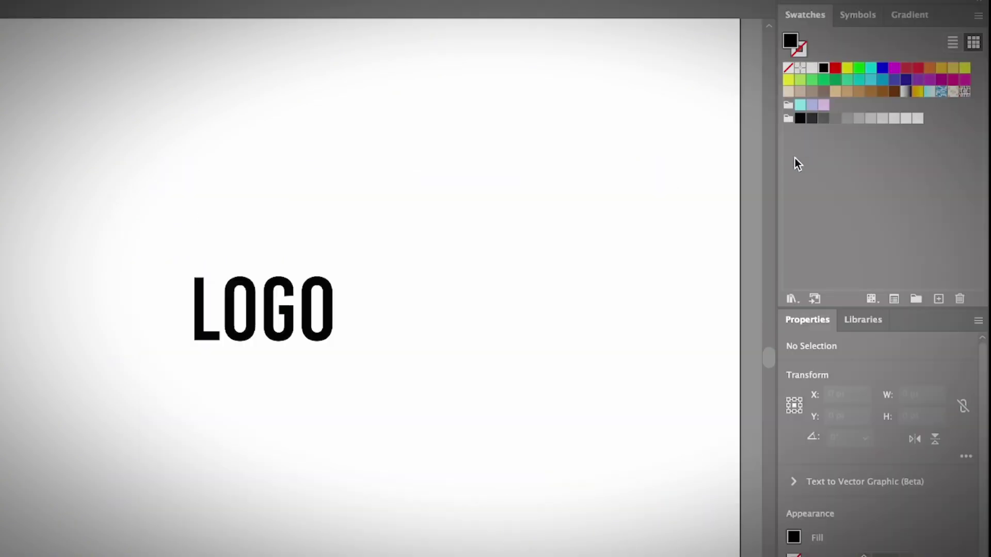
Delete the LOGO text and fit the whole artboard in view.
{"action": "left_click", "coordinate": [275, 327]}
{"action": "key", "text": "Delete"}
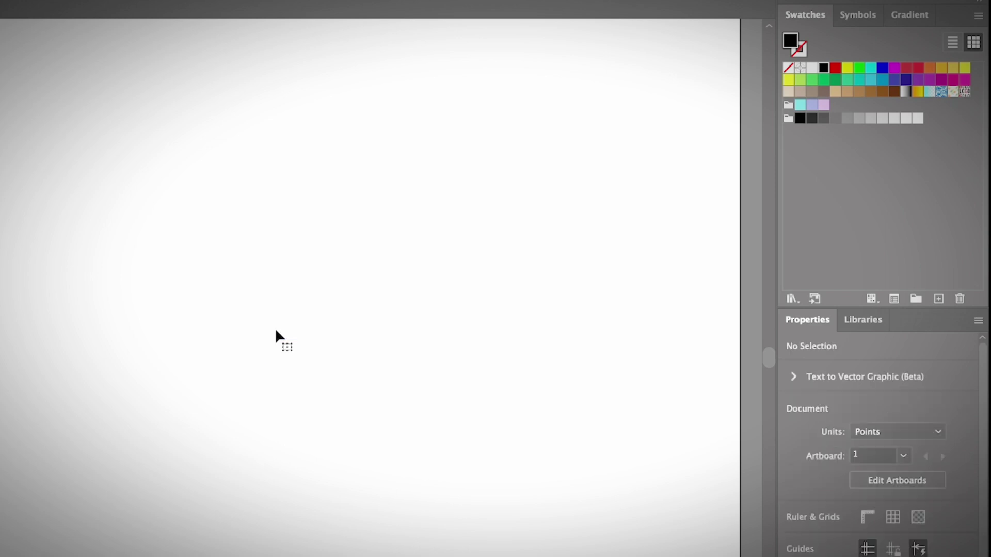
{"action": "key", "text": "Tab"}
{"action": "key", "text": "ctrl+0"}
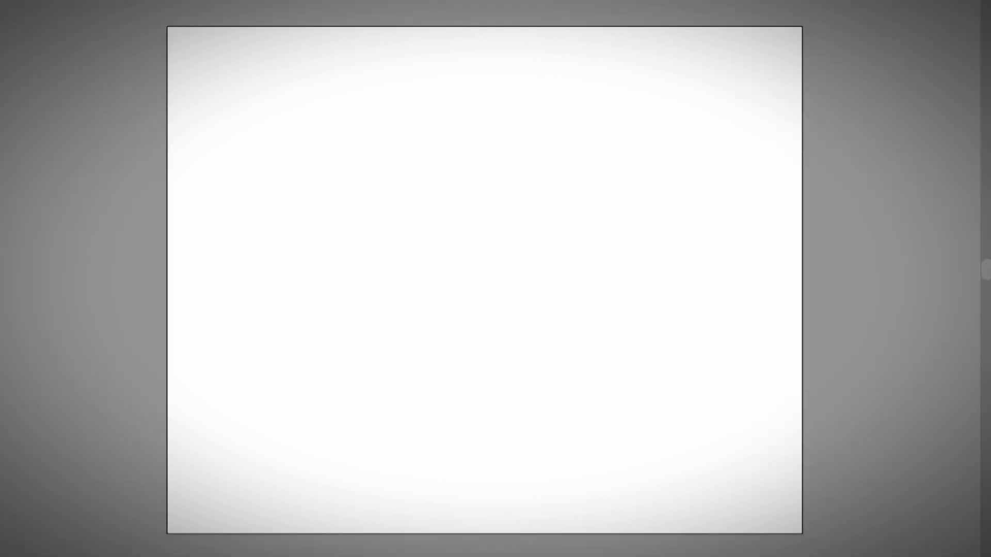
Draw an artboard-sized rectangle and fill it with the logo pattern swatch.
{"action": "mouse_move", "coordinate": [167, 26]}
{"action": "left_mouse_down"}
{"action": "mouse_move", "coordinate": [794, 513]}
{"action": "mouse_move", "coordinate": [803, 533]}
{"action": "left_mouse_up"}
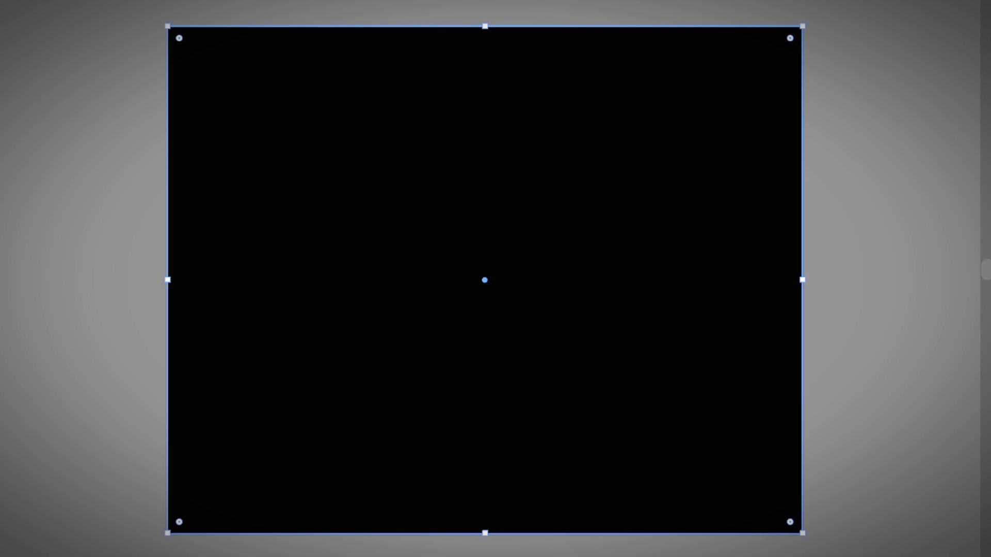
{"action": "key", "text": "v"}
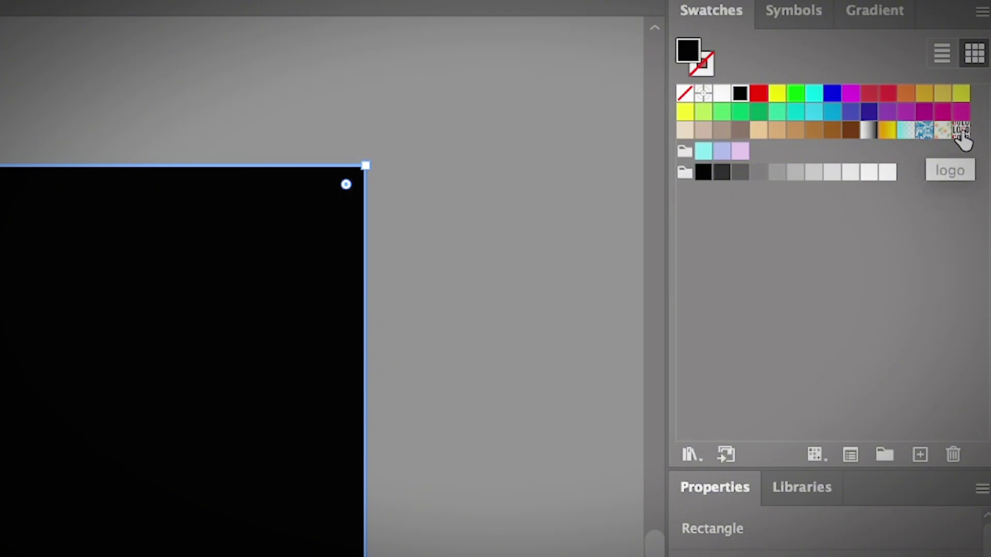
{"action": "left_click", "coordinate": [959, 131]}
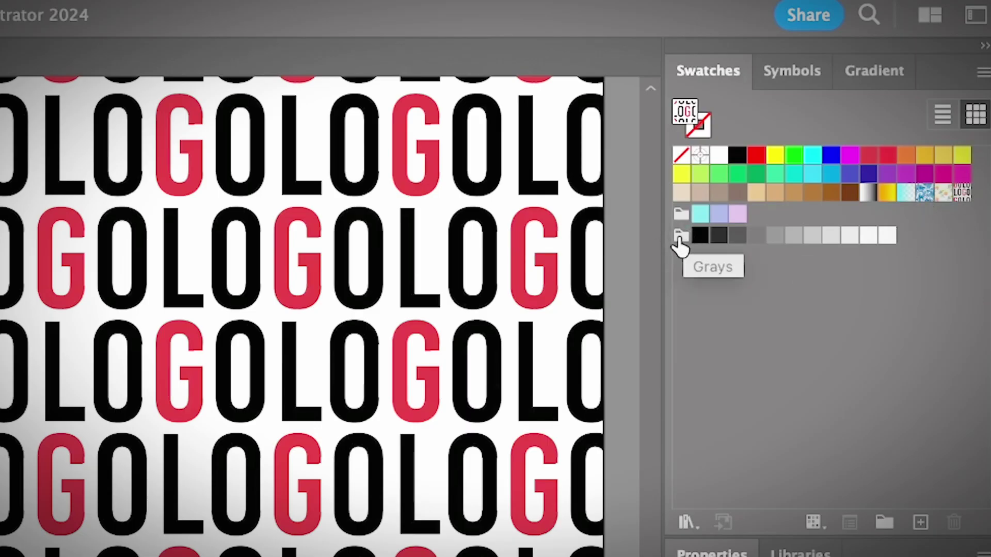
{"action": "left_click", "coordinate": [680, 236]}
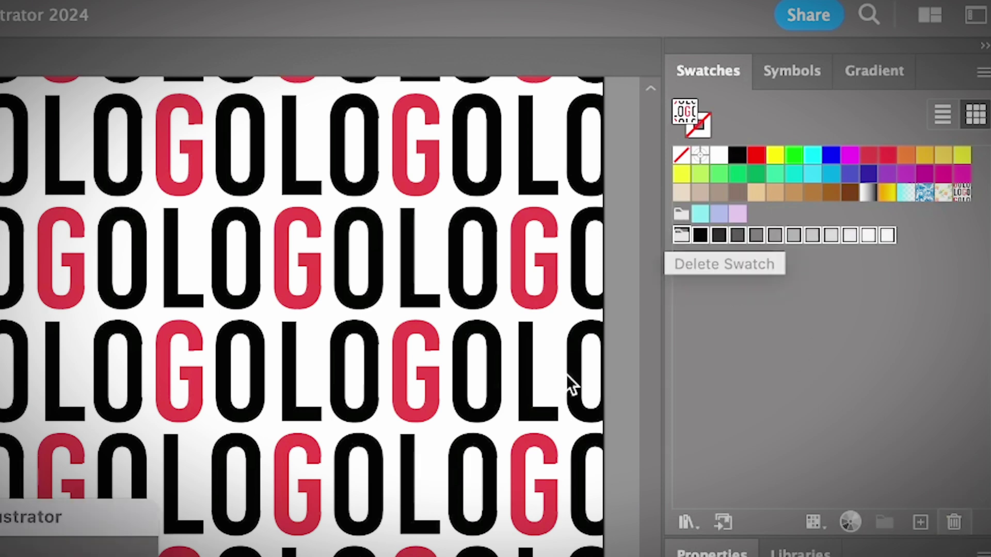
Delete the Grays group and the White-to-colour swatches, then select the floral pattern swatch.
{"action": "left_click", "coordinate": [953, 522]}
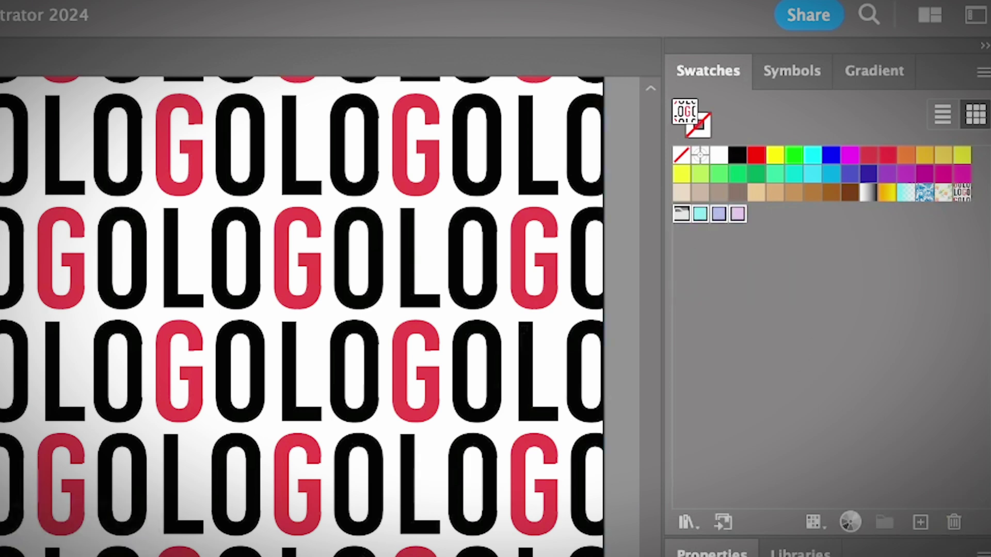
{"action": "left_click", "coordinate": [718, 155]}
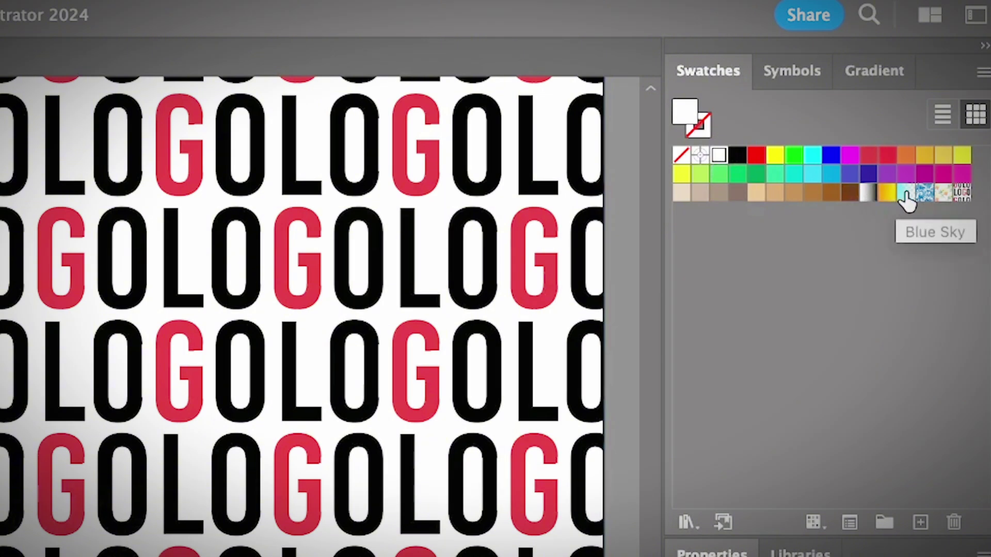
{"action": "left_click", "coordinate": [923, 194], "text": "shift"}
{"action": "left_click", "coordinate": [953, 522]}
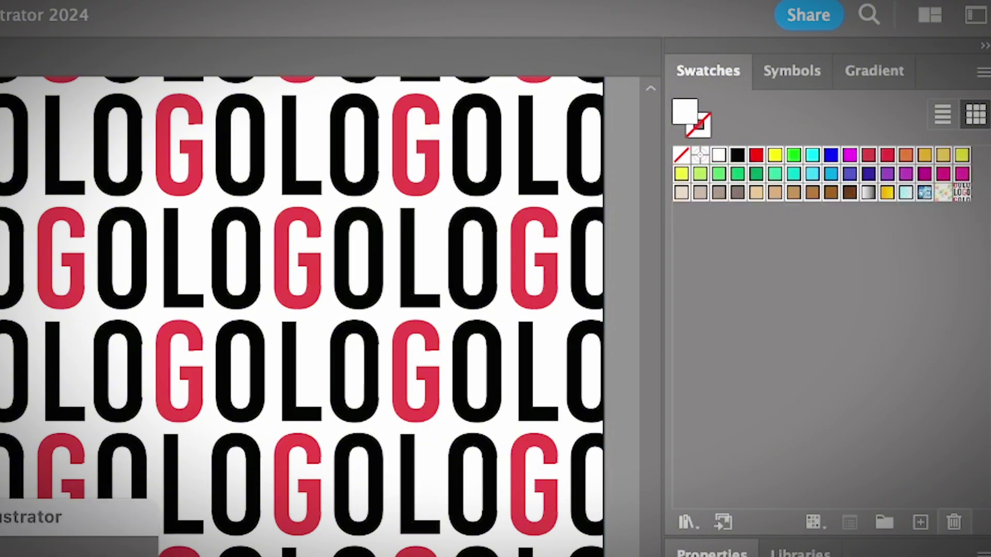
{"action": "key", "text": "Return"}
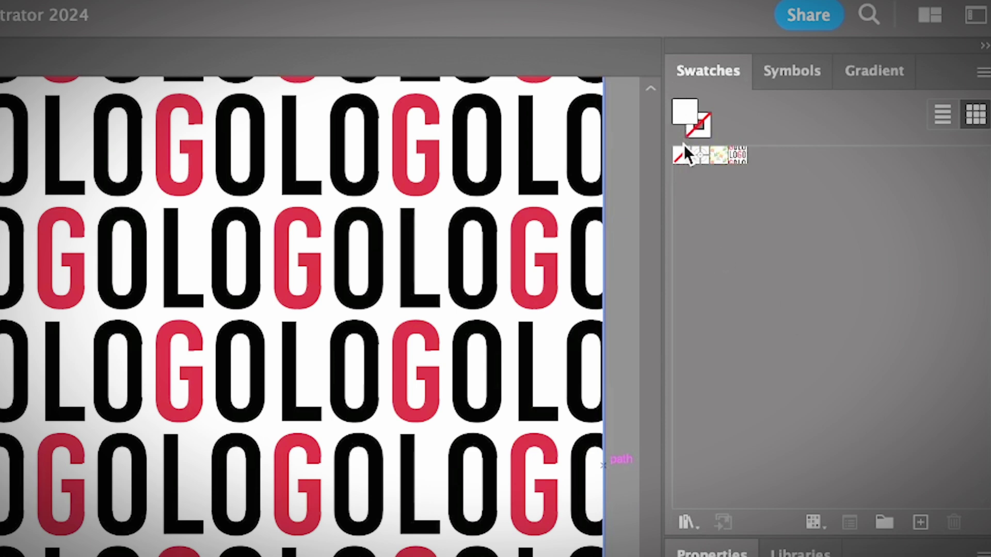
{"action": "left_click", "coordinate": [718, 155]}
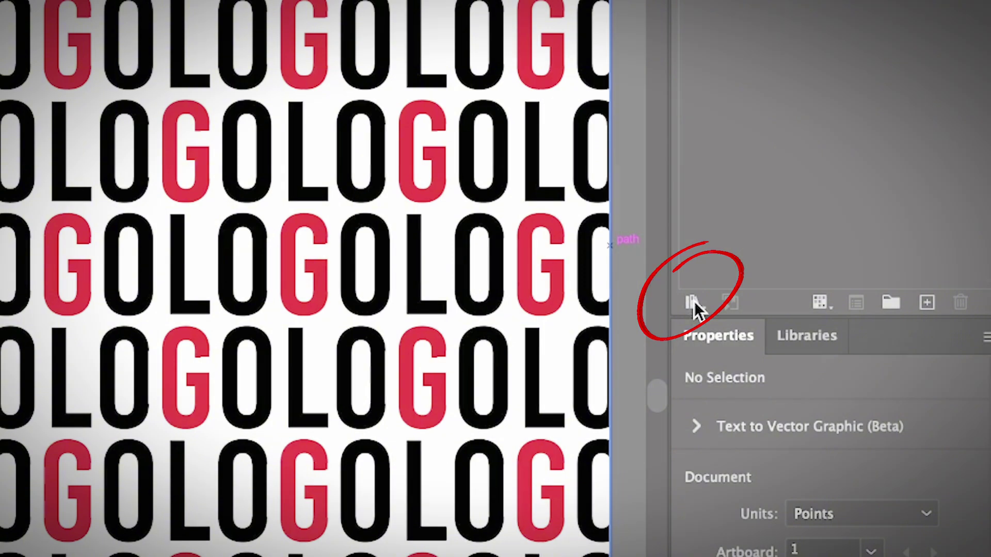
Save the remaining swatches as the library 'new swatch 001' in the Swatches folder.
{"action": "left_click", "coordinate": [694, 523]}
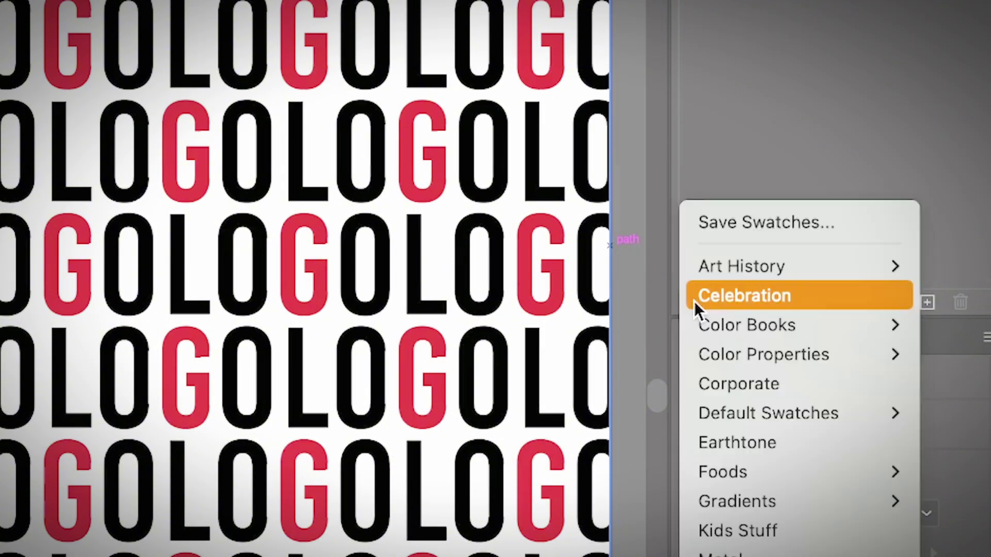
{"action": "left_click", "coordinate": [720, 222]}
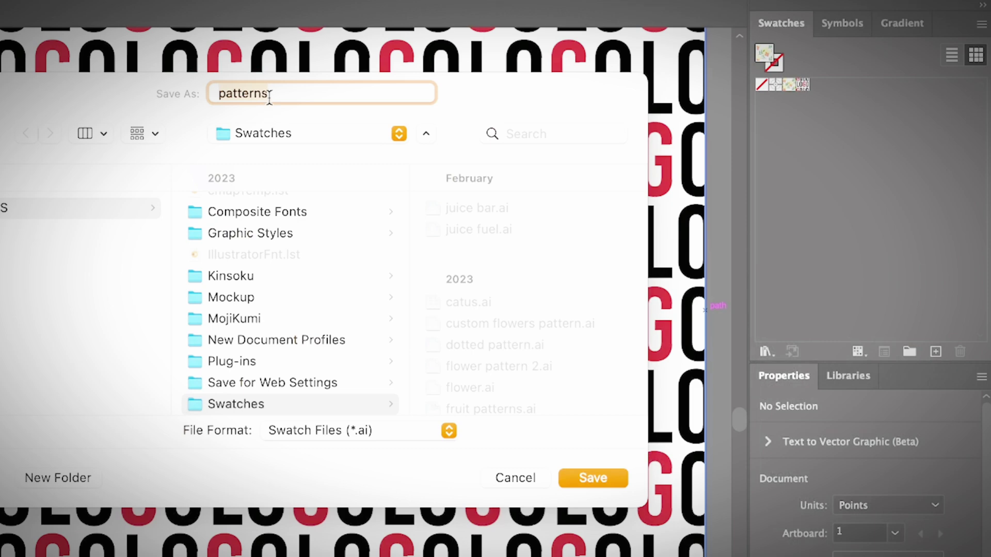
{"action": "type", "text": "new swatch 001"}
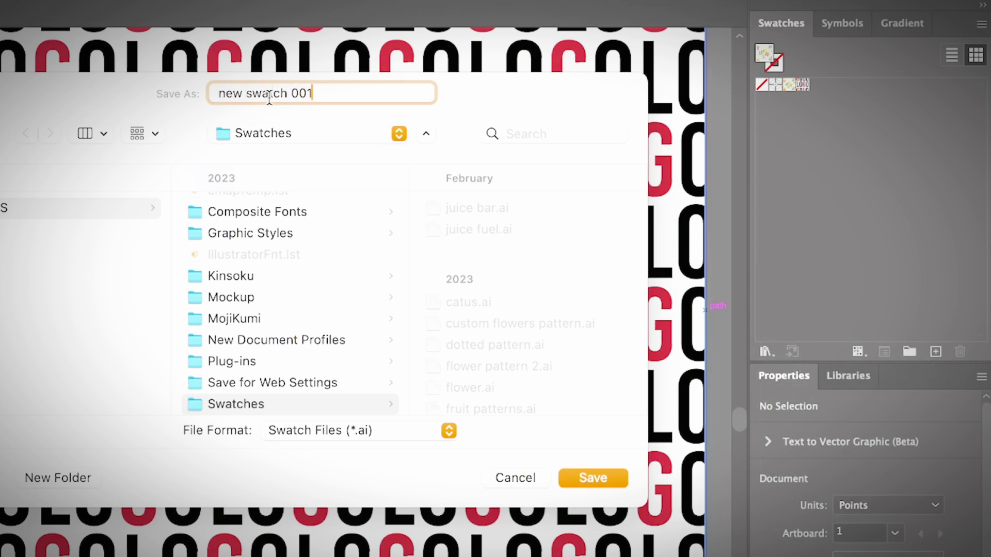
{"action": "left_click", "coordinate": [600, 481]}
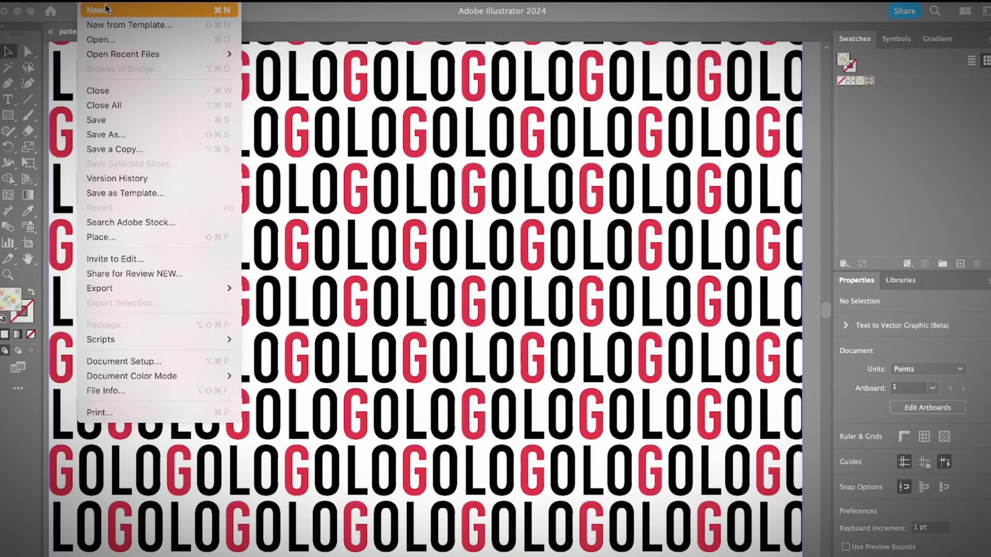
Create a 1280 x 1024 document, load the user library 'new swatch 001', and add its flower and logo patterns.
{"action": "left_click", "coordinate": [0, 0]}
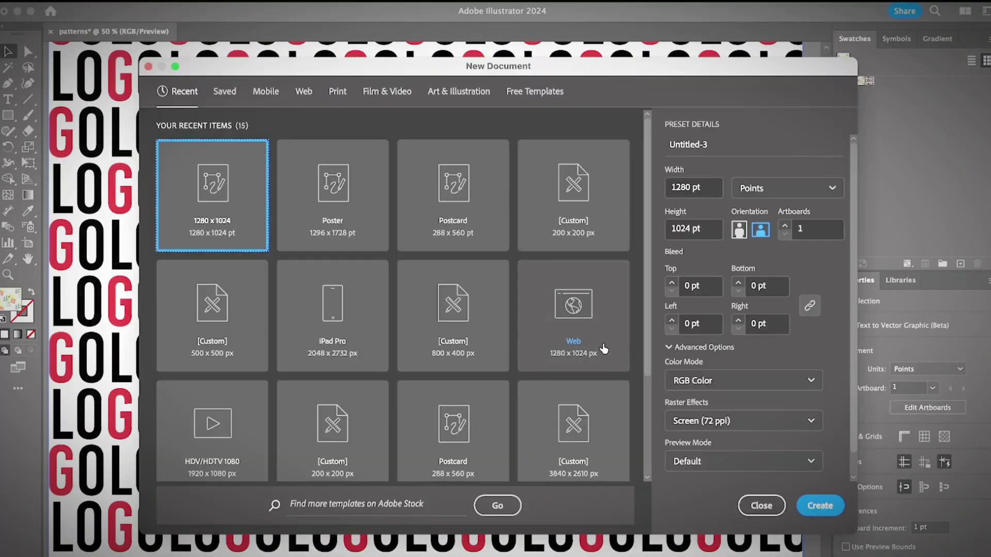
{"action": "left_click", "coordinate": [811, 503]}
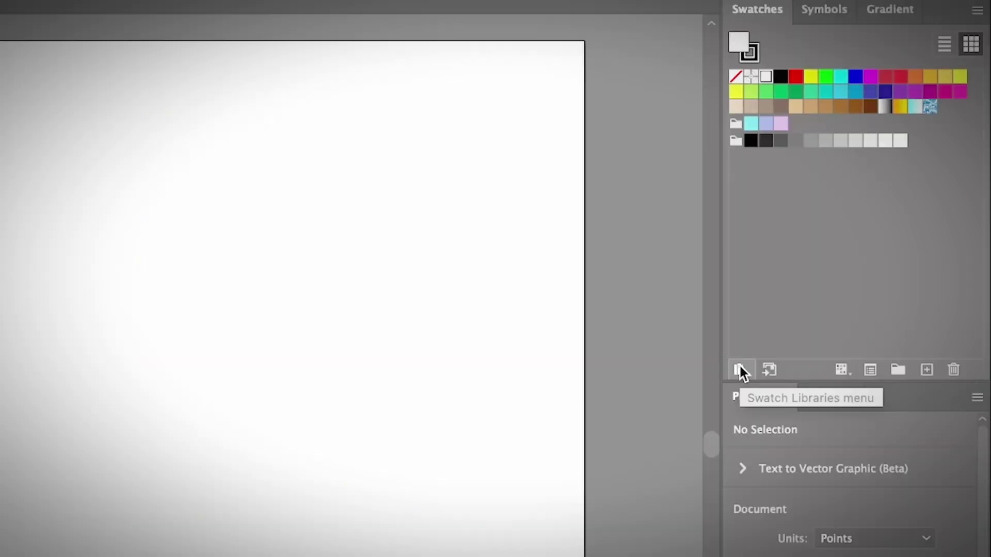
{"action": "left_click", "coordinate": [739, 366]}
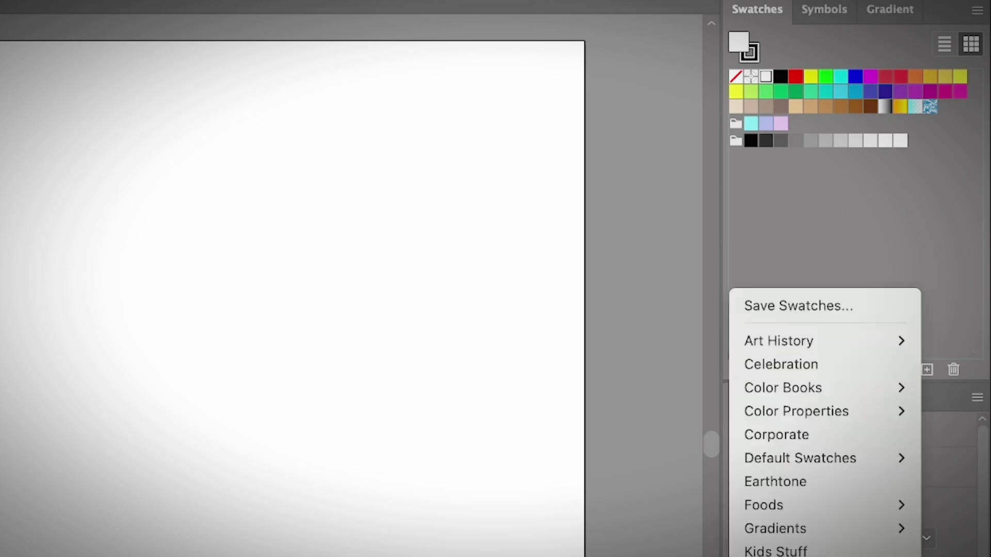
{"action": "mouse_move", "coordinate": [799, 525]}
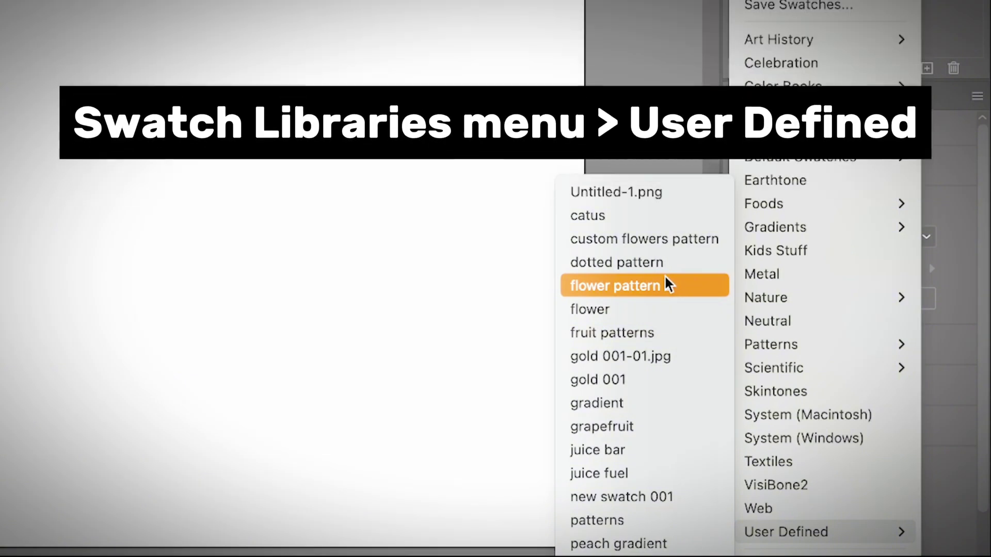
{"action": "left_click", "coordinate": [671, 499]}
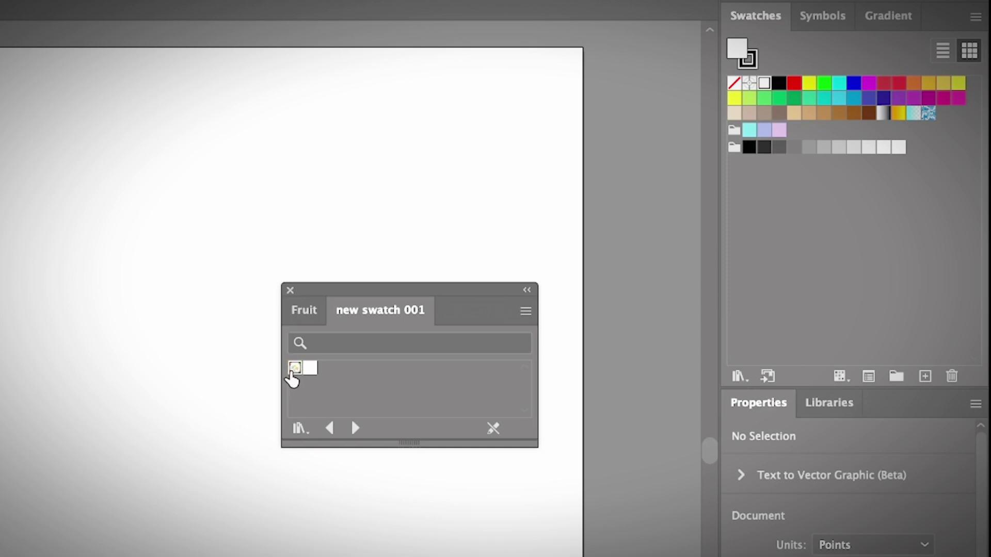
{"action": "left_click", "coordinate": [294, 368]}
{"action": "left_click", "coordinate": [310, 368]}
{"action": "left_click", "coordinate": [294, 368]}
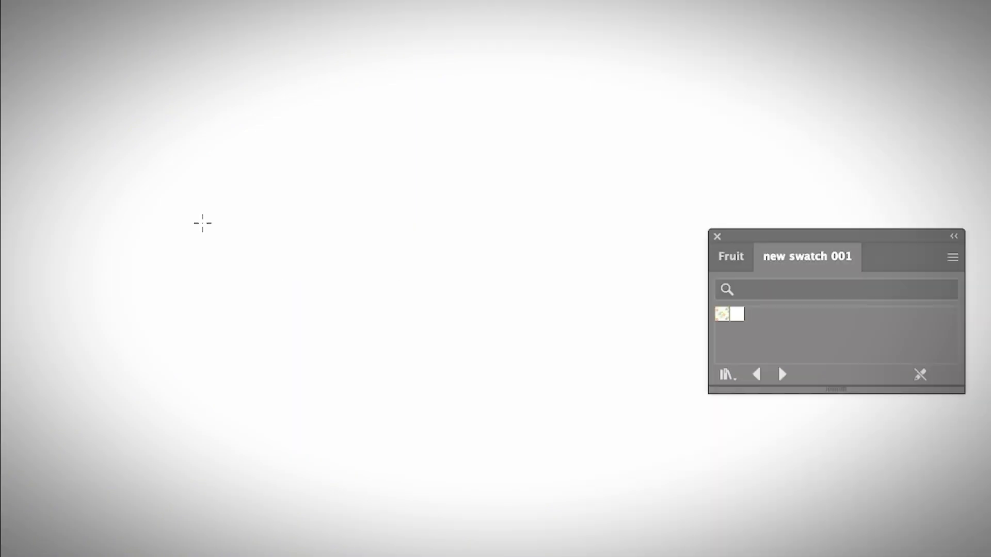
Draw a flower-pattern circle and scale only its pattern uniformly to 30%.
{"action": "left_click_drag", "start_coordinate": [152, 189], "coordinate": [407, 443]}
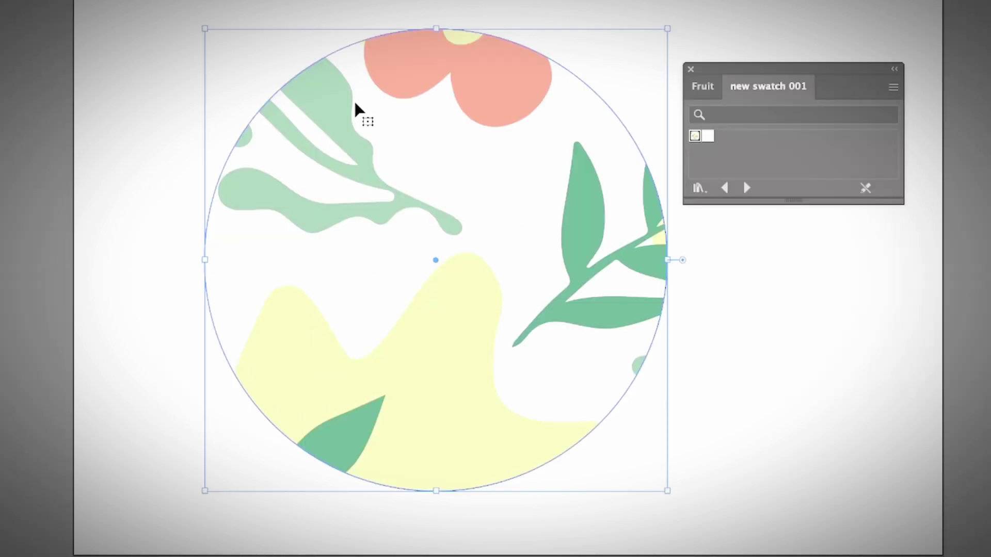
{"action": "right_click", "coordinate": [355, 104]}
{"action": "mouse_move", "coordinate": [490, 471]}
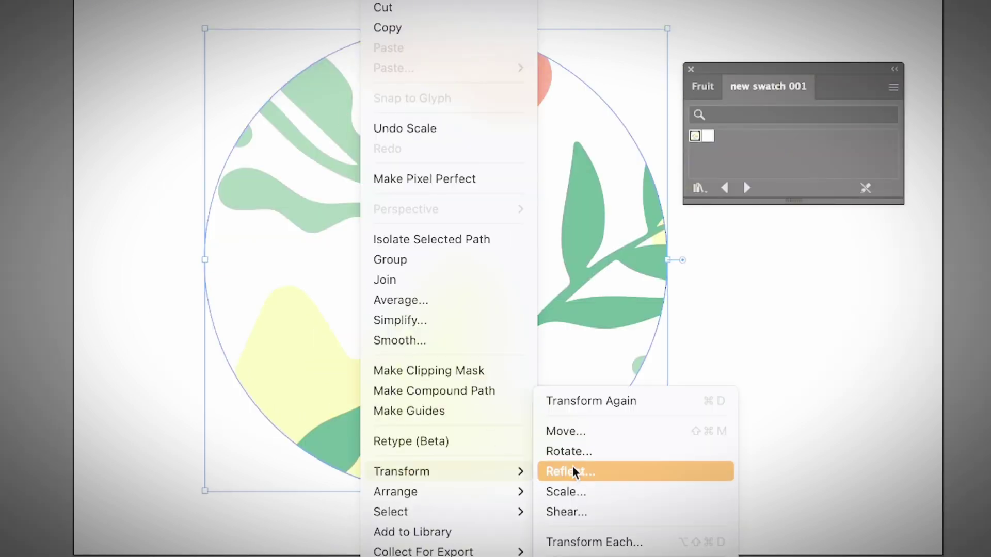
{"action": "left_click", "coordinate": [573, 489]}
{"action": "left_click", "coordinate": [695, 161]}
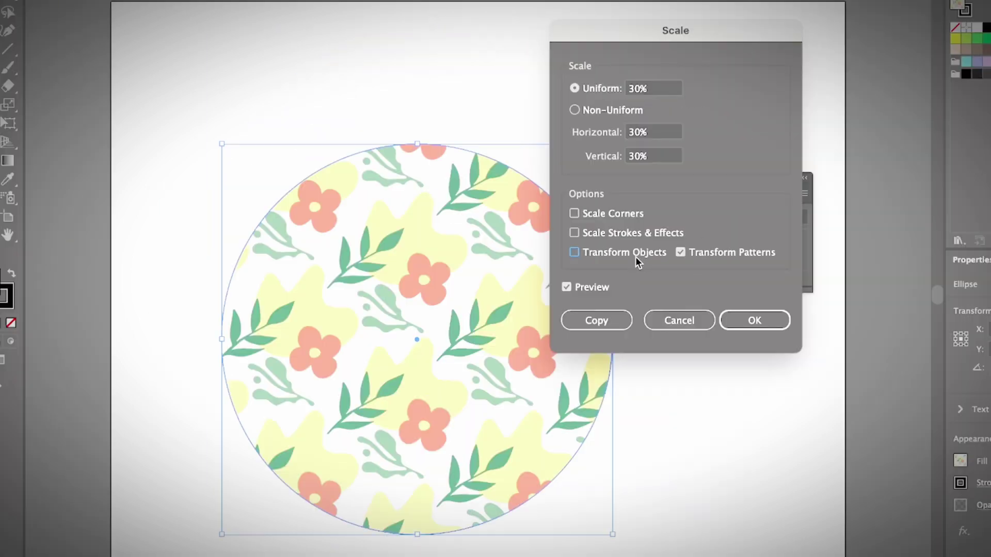
{"action": "left_click", "coordinate": [755, 320]}
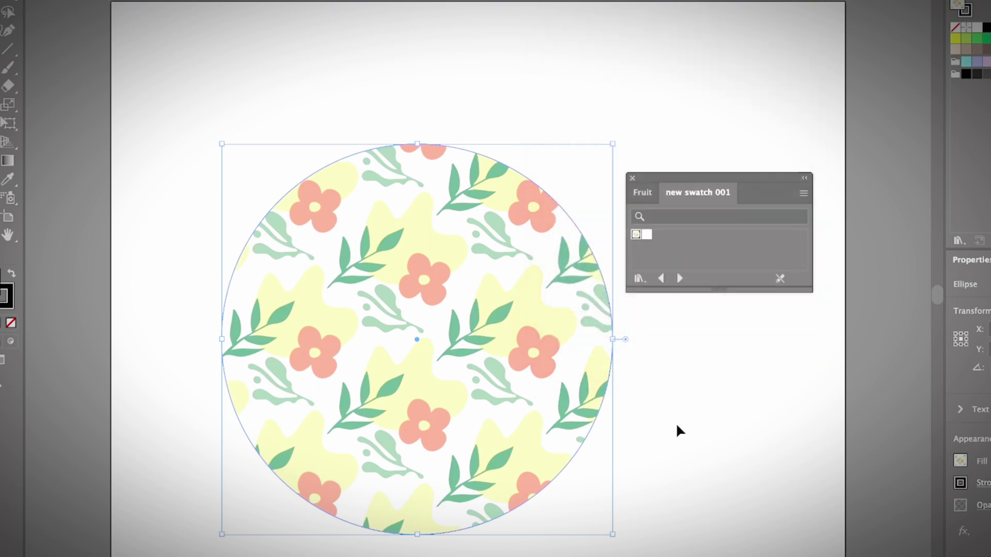
{"action": "left_click", "coordinate": [676, 423]}
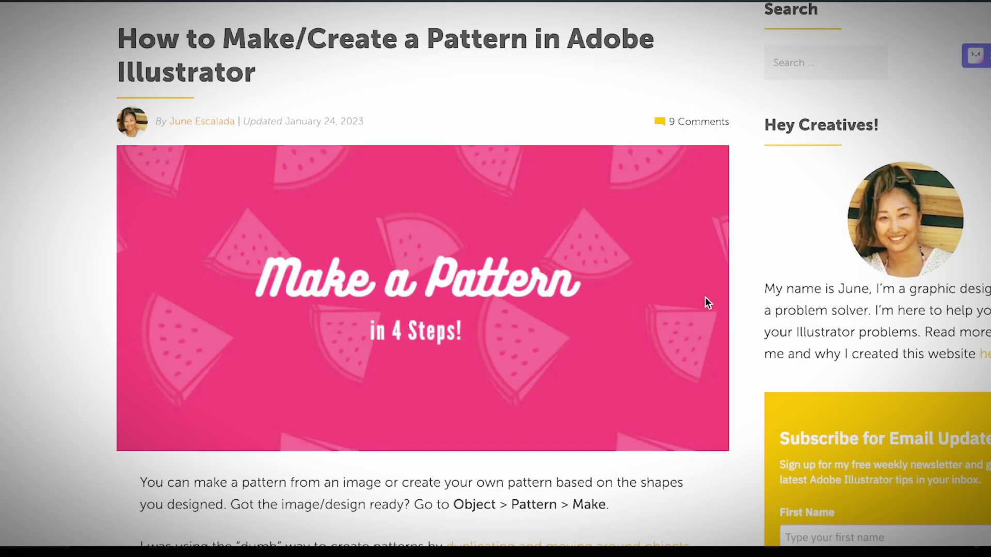
Scroll the IllustratorHow pattern tutorial down through Step 2 and the Pattern Options section.
{"action": "scroll", "coordinate": [705, 296], "scroll_direction": "up", "scroll_amount": 1}
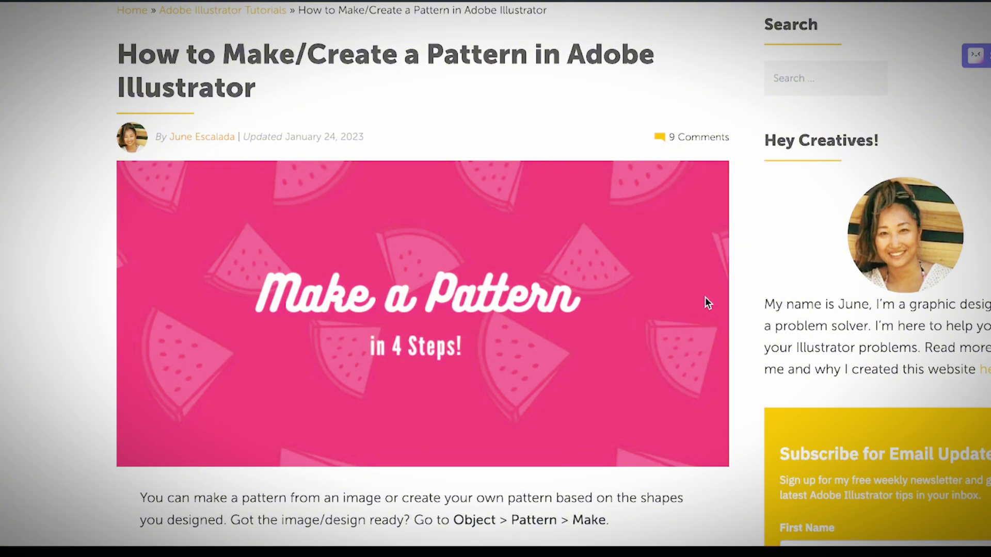
{"action": "scroll", "coordinate": [705, 297], "scroll_direction": "down", "scroll_amount": 2}
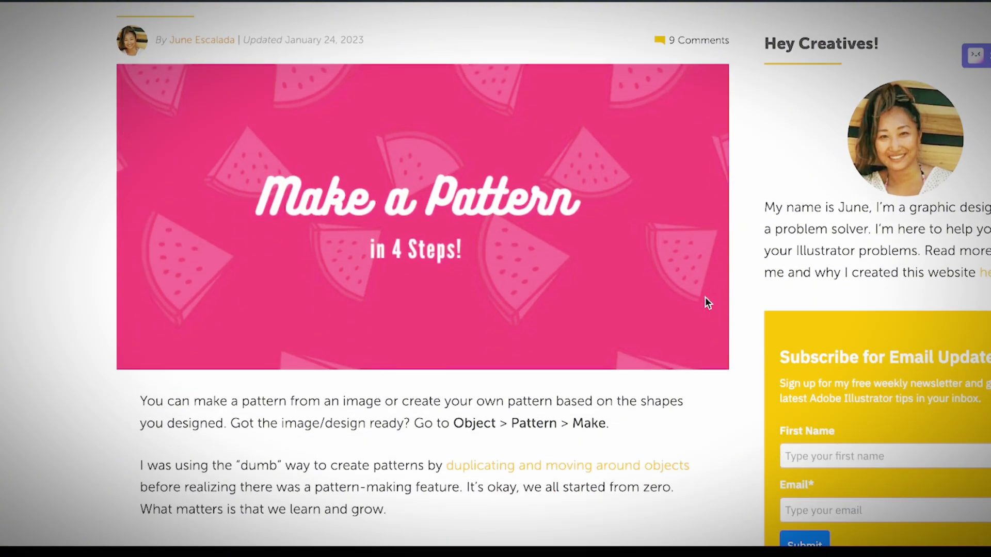
{"action": "scroll", "coordinate": [583, 383], "scroll_direction": "down", "scroll_amount": 3}
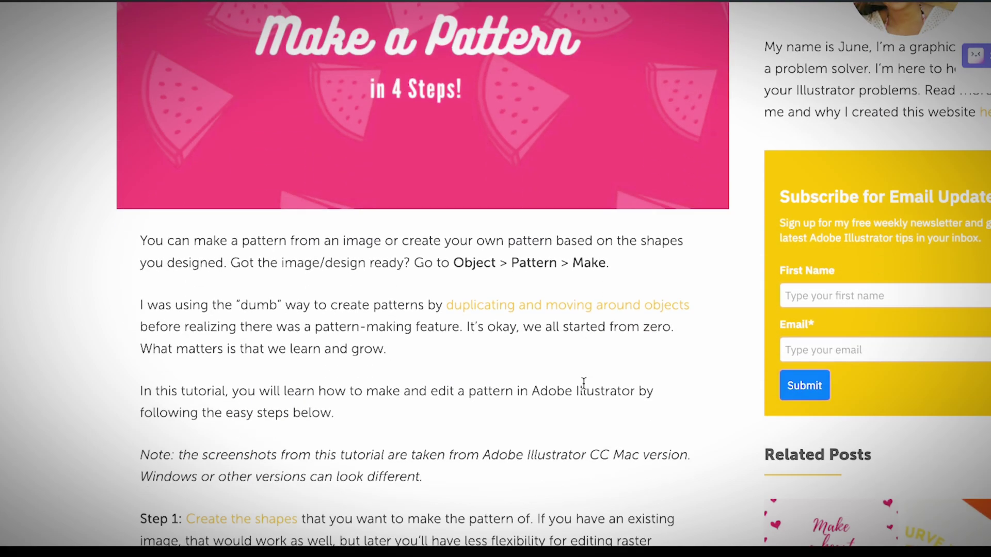
{"action": "scroll", "coordinate": [583, 383], "scroll_direction": "down", "scroll_amount": 17}
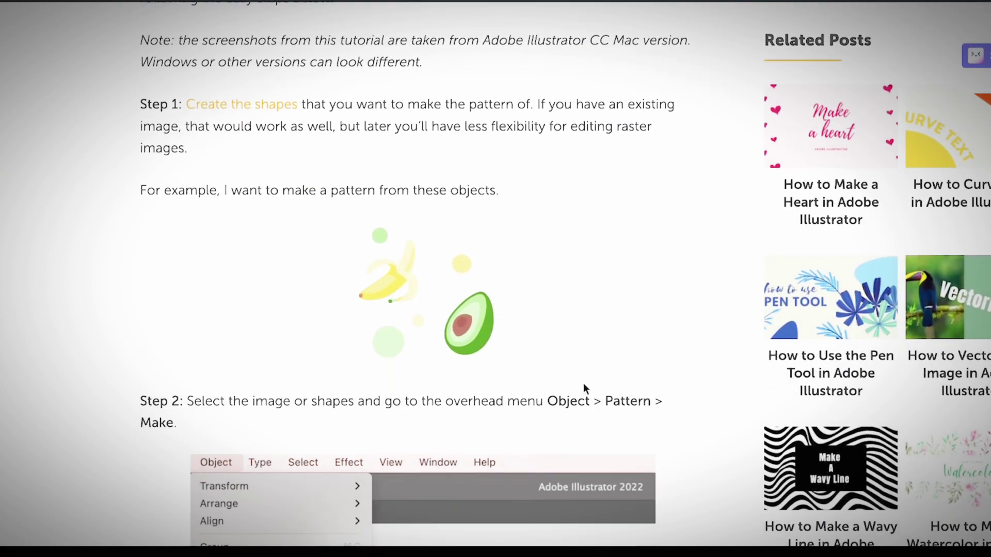
{"action": "scroll", "coordinate": [585, 390], "scroll_direction": "down", "scroll_amount": 14}
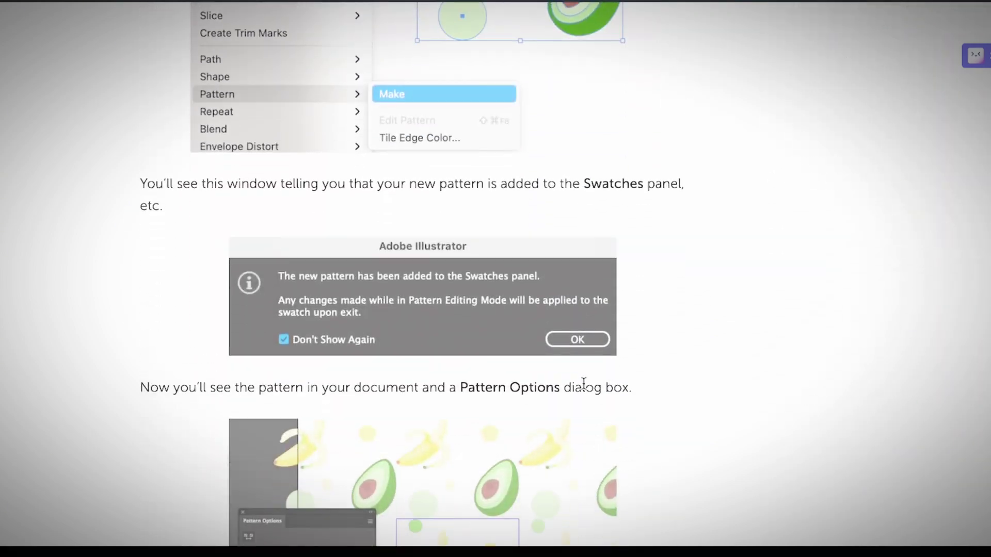
{"action": "scroll", "coordinate": [583, 383], "scroll_direction": "down", "scroll_amount": 11}
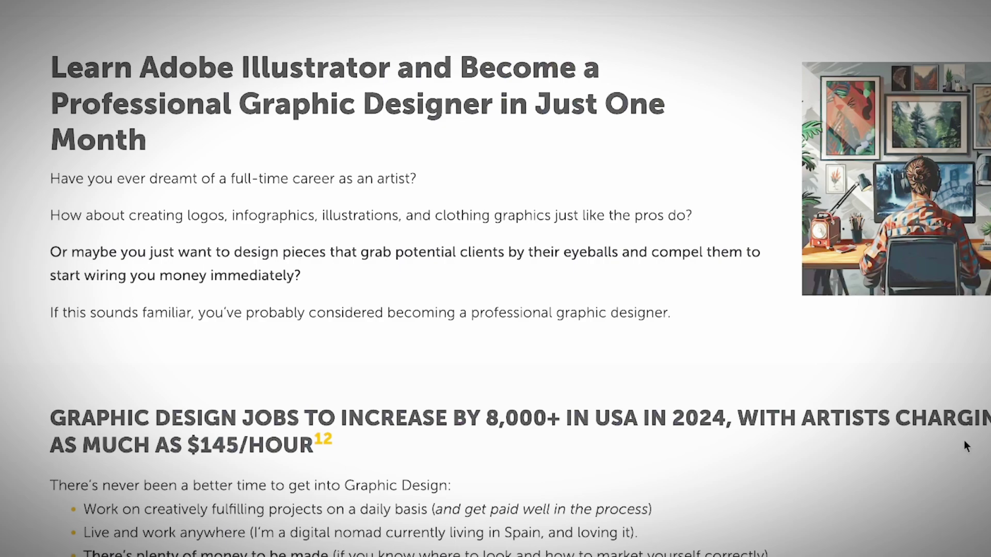
Scroll the 30-Day Graphic Designer Pro page past the video grid to the mentoring community section.
{"action": "scroll", "coordinate": [964, 440], "scroll_direction": "down", "scroll_amount": 6}
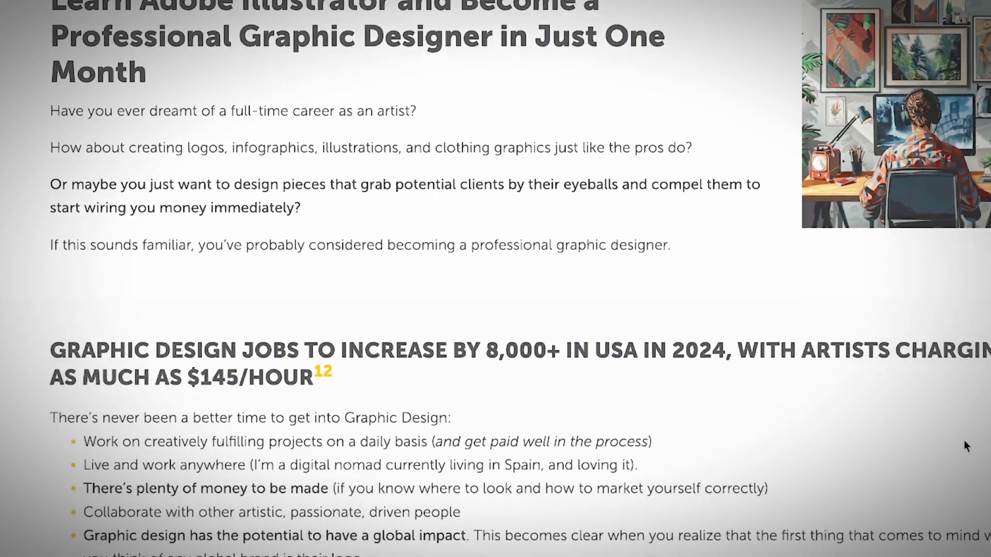
{"action": "scroll", "coordinate": [964, 446], "scroll_direction": "down", "scroll_amount": 15}
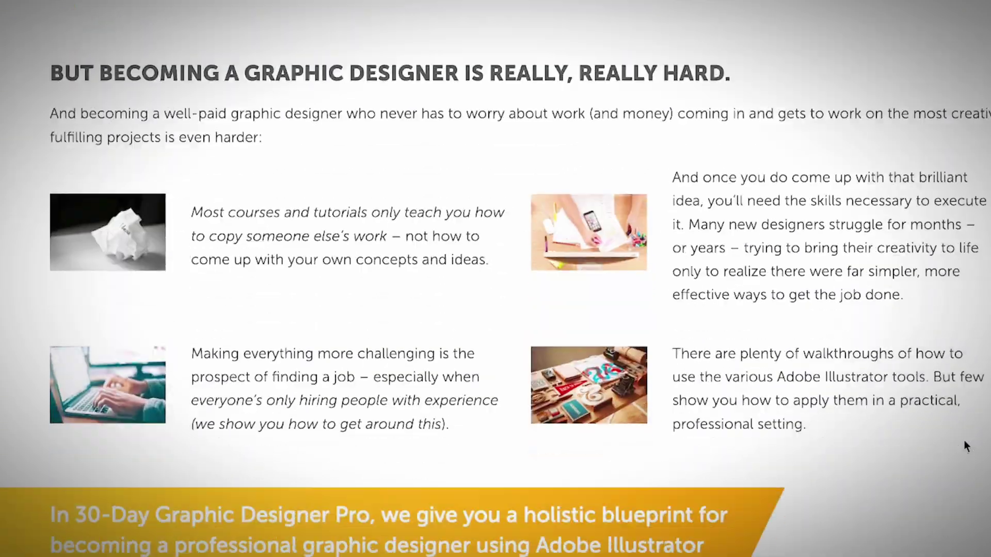
{"action": "scroll", "coordinate": [963, 440], "scroll_direction": "down", "scroll_amount": 17}
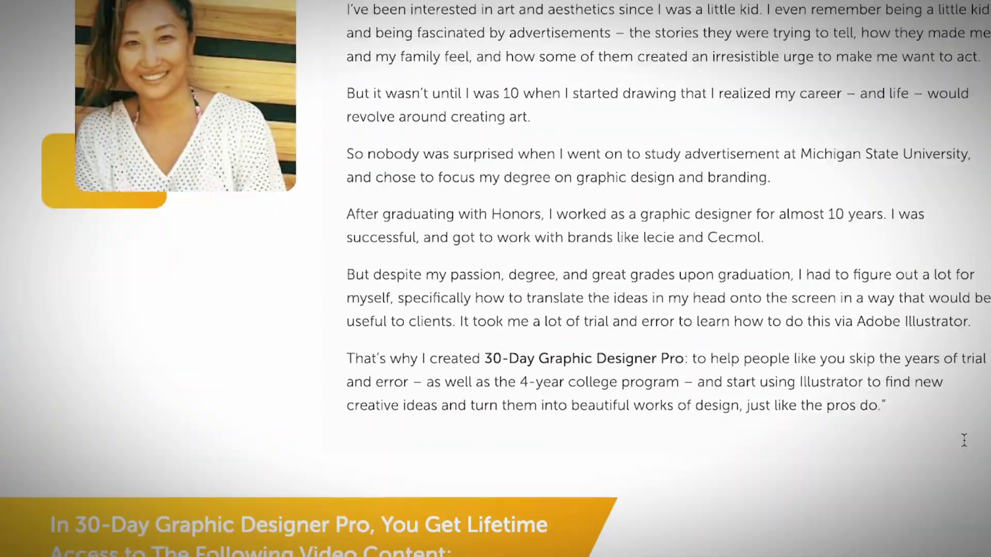
{"action": "scroll", "coordinate": [964, 440], "scroll_direction": "down", "scroll_amount": 2}
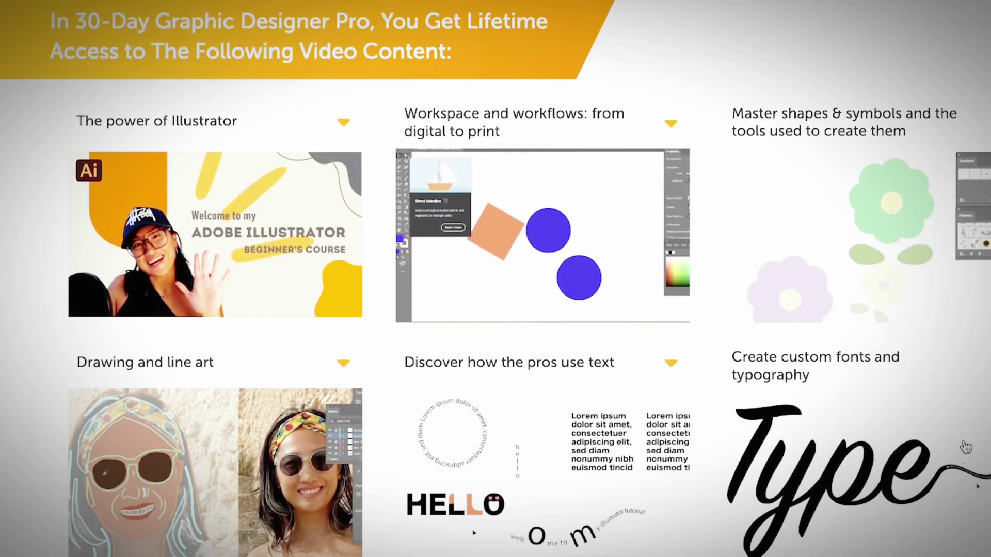
{"action": "scroll", "coordinate": [964, 440], "scroll_direction": "down", "scroll_amount": 1}
{"action": "scroll", "coordinate": [964, 445], "scroll_direction": "down", "scroll_amount": 15}
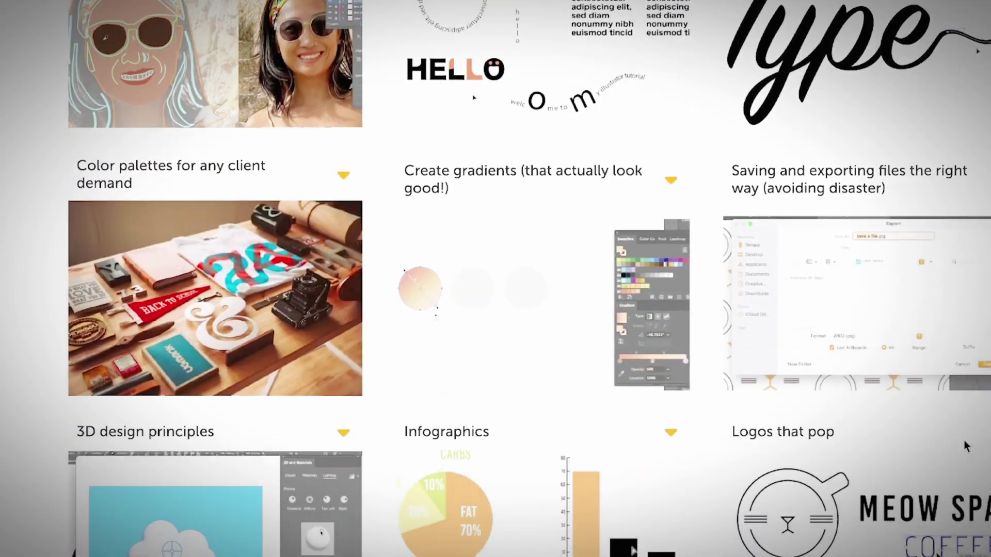
{"action": "scroll", "coordinate": [963, 441], "scroll_direction": "down", "scroll_amount": 6}
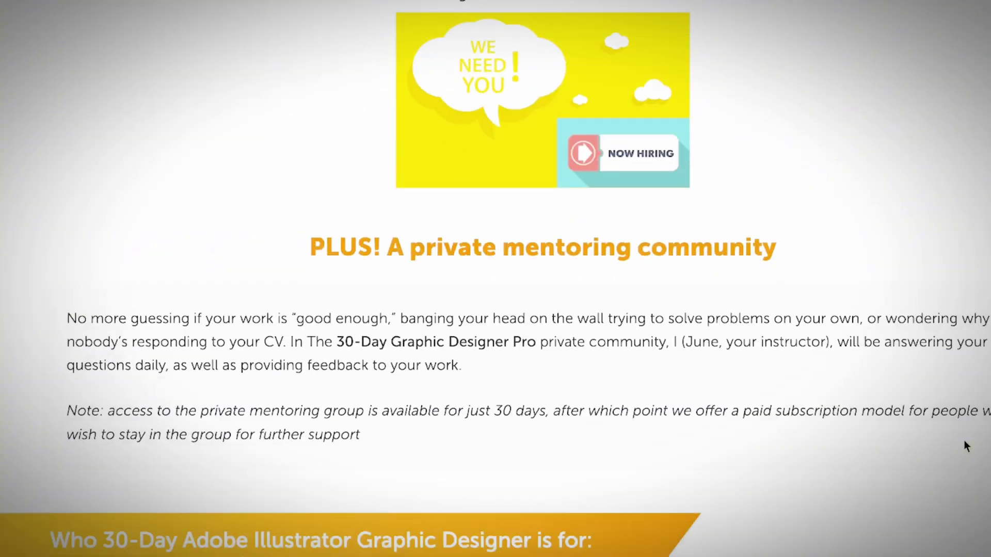